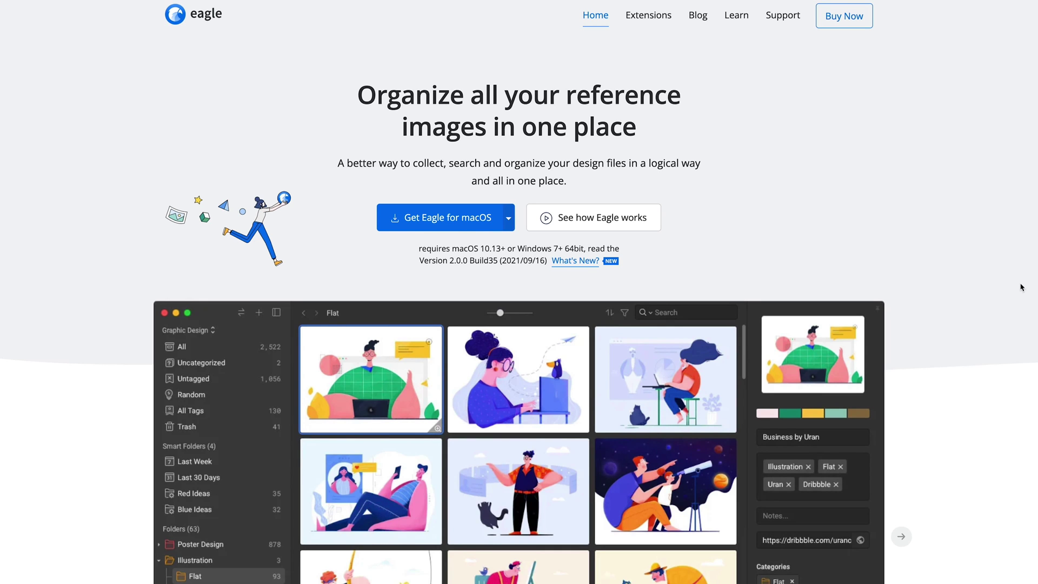
Step: Browse the Eagle website's showcase gallery through the Graphic Design, Package Design, Interior Design and Concept Art examples
{"action": "scroll", "coordinate": [1021, 287], "scroll_direction": "down", "scroll_amount": 5}
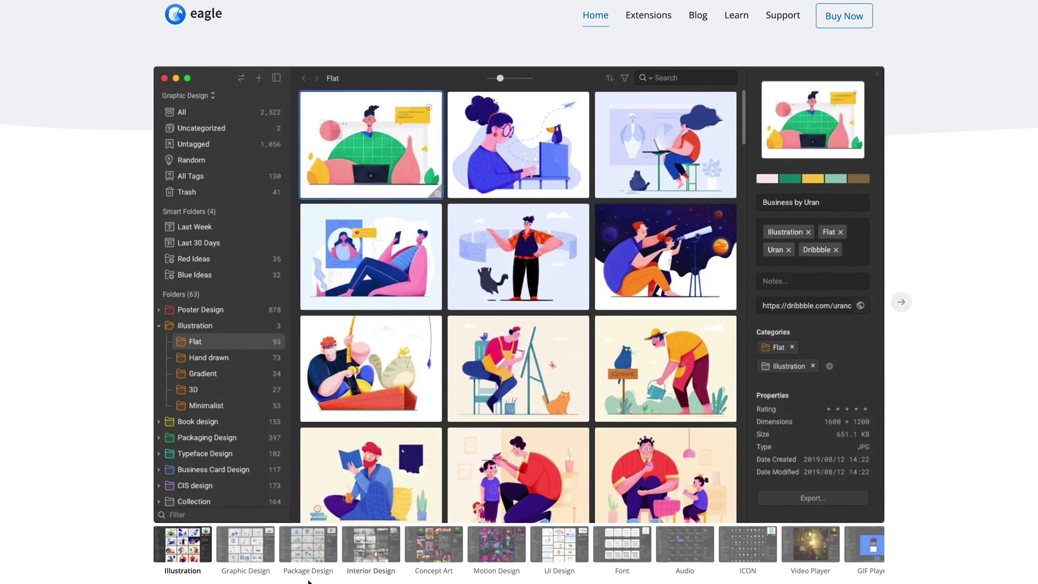
{"action": "left_click", "coordinate": [246, 545]}
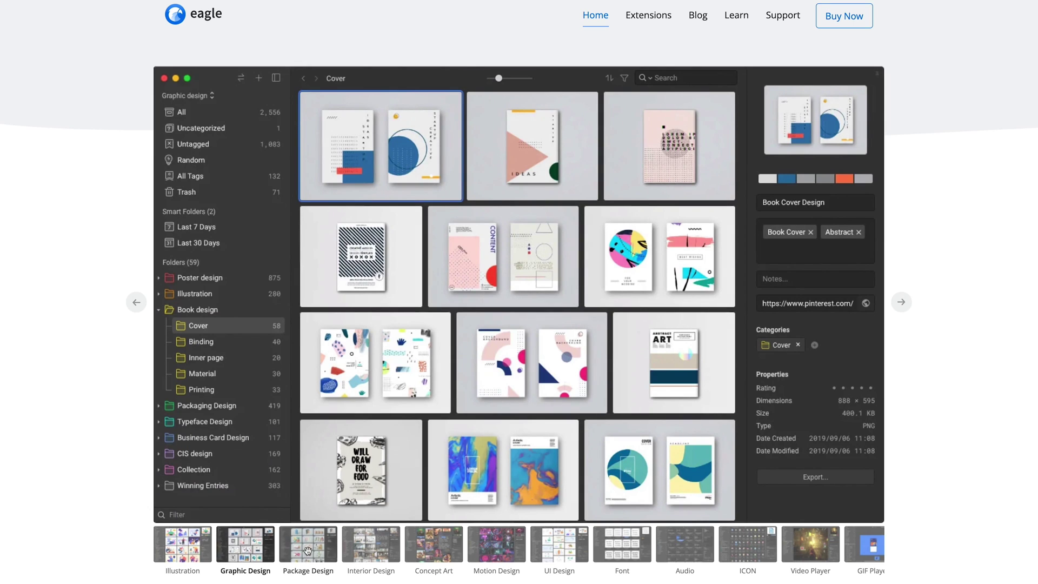
{"action": "left_click", "coordinate": [307, 546]}
{"action": "left_click", "coordinate": [375, 549]}
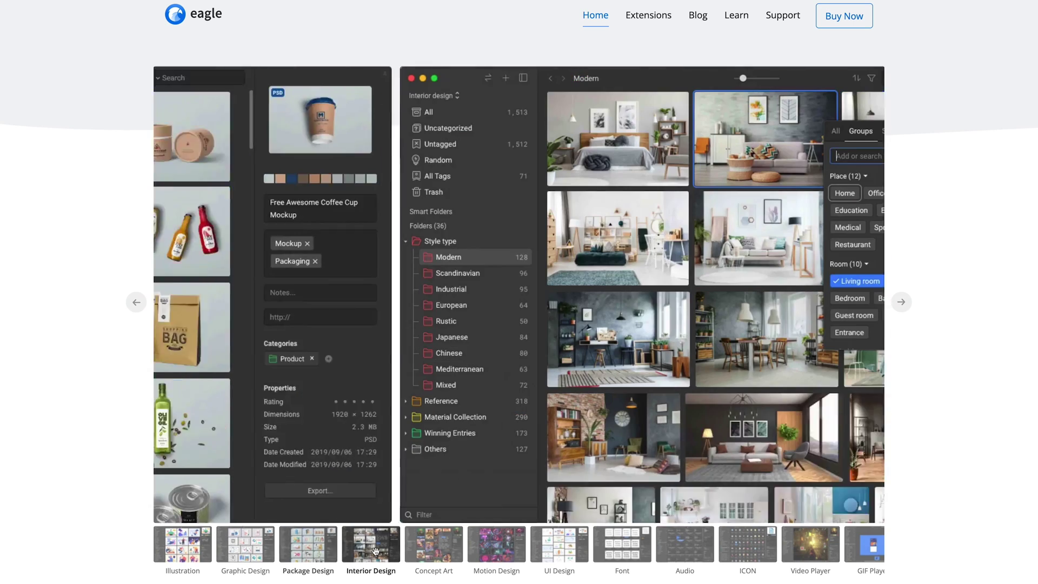
{"action": "left_click", "coordinate": [428, 551]}
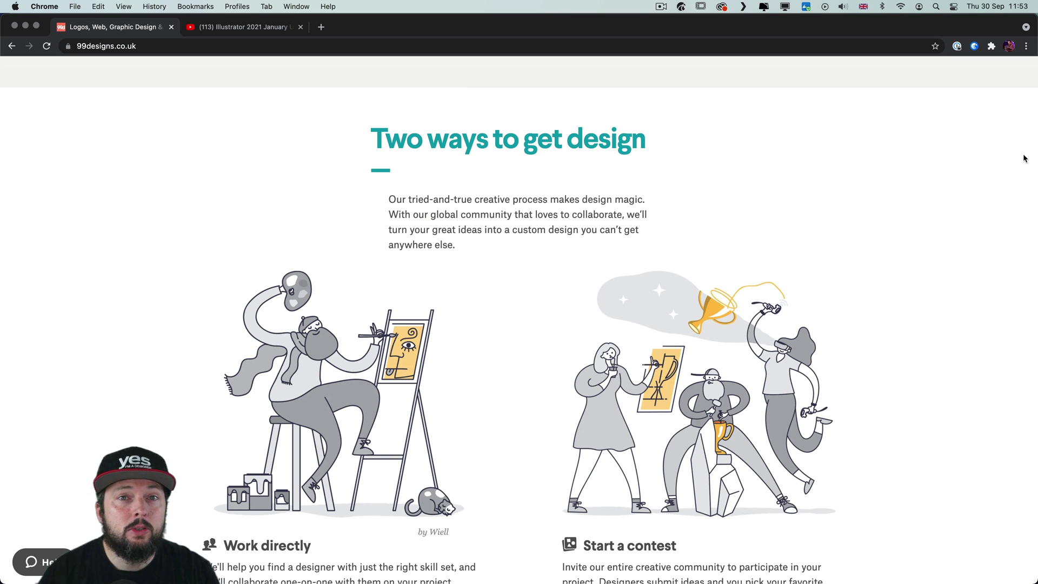
Step: Save the "Start a contest" illustration from the 99designs page into Eagle through the extension's drop area
{"action": "scroll", "coordinate": [942, 153], "scroll_direction": "down", "scroll_amount": 1}
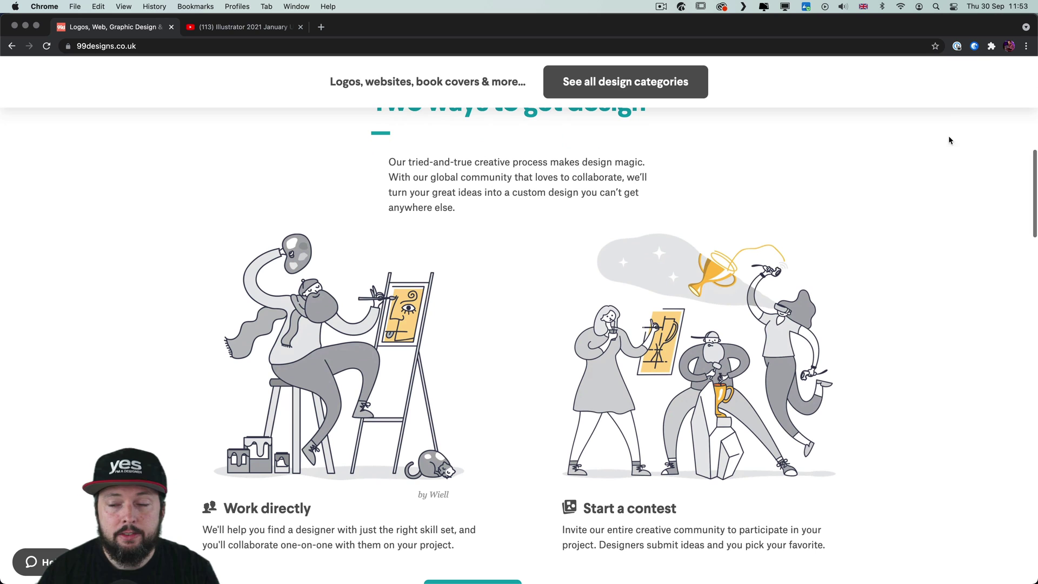
{"action": "left_click", "coordinate": [975, 46]}
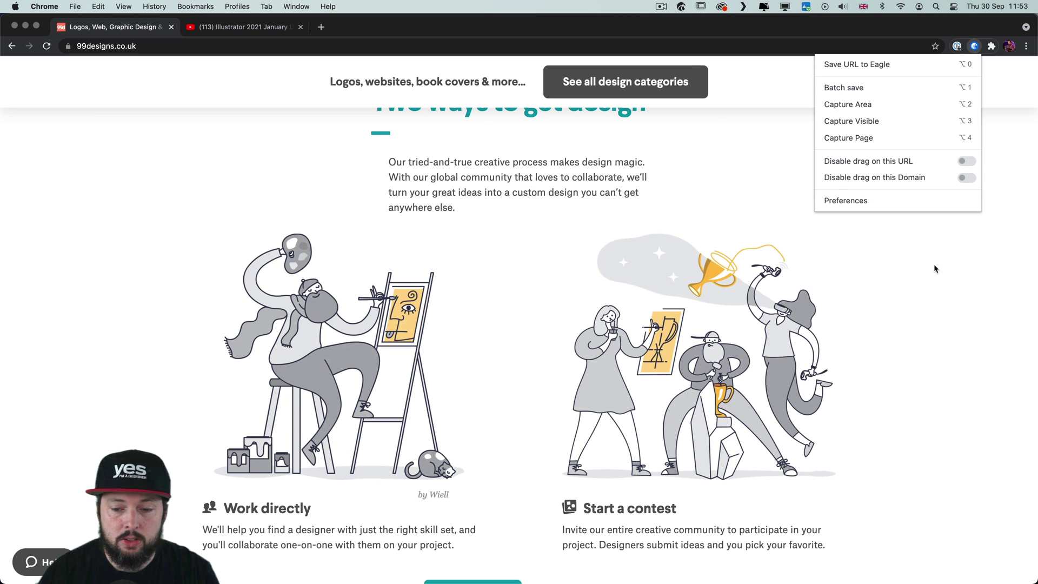
{"action": "left_click", "coordinate": [919, 273]}
{"action": "left_click_drag", "start_coordinate": [708, 322], "coordinate": [713, 409]}
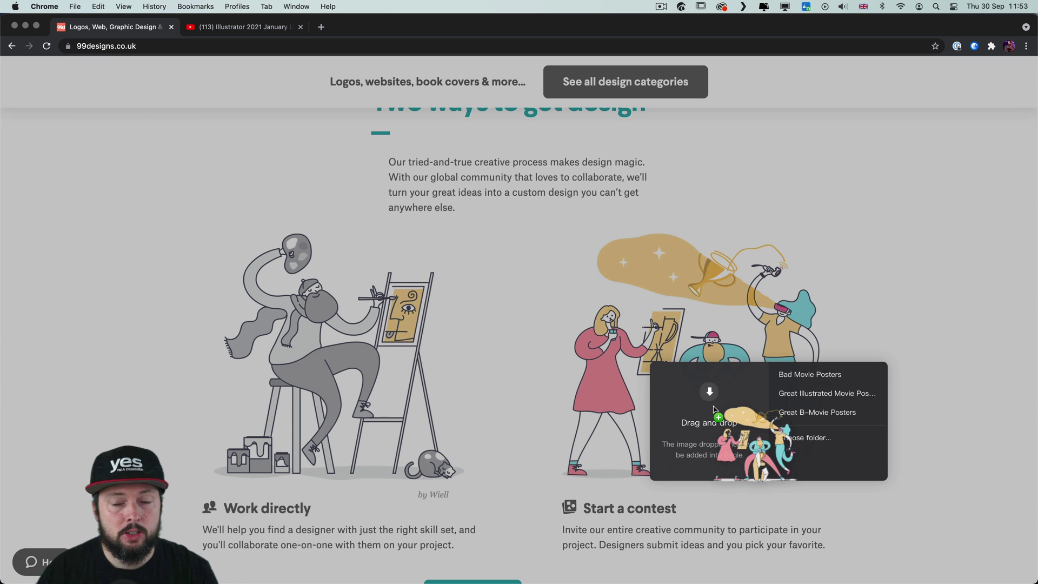
{"action": "mouse_move", "coordinate": [714, 409]}
{"action": "left_mouse_down"}
{"action": "mouse_move", "coordinate": [845, 376]}
{"action": "mouse_move", "coordinate": [839, 412]}
{"action": "mouse_move", "coordinate": [811, 439]}
{"action": "mouse_move", "coordinate": [727, 424]}
{"action": "mouse_move", "coordinate": [712, 406]}
{"action": "left_mouse_up"}
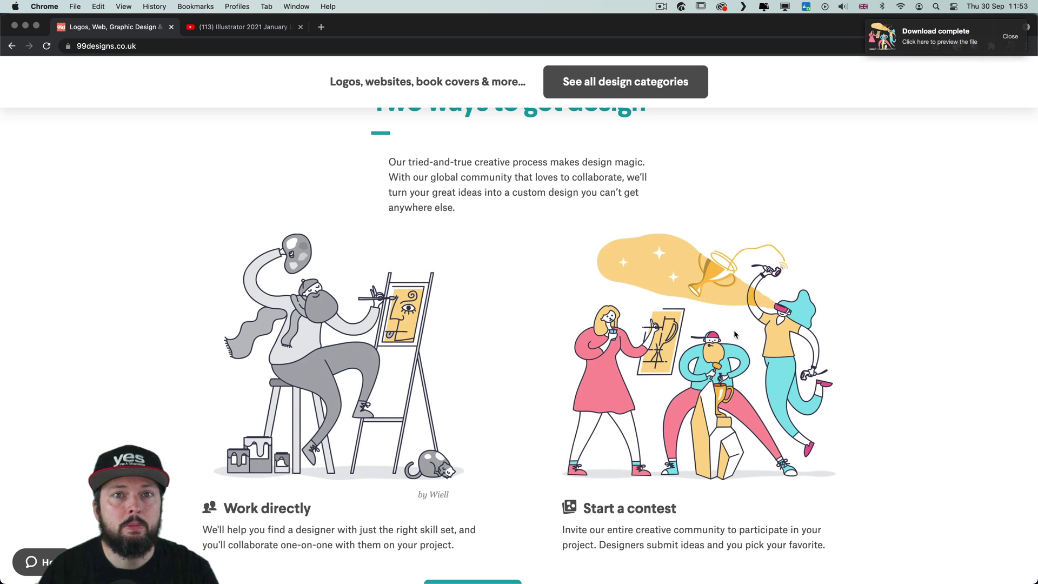
Step: Set the Eagle extension's drag behavior to Bottom and save the "Work directly" illustration into Eagle
{"action": "scroll", "coordinate": [208, 220], "scroll_direction": "up", "scroll_amount": 1}
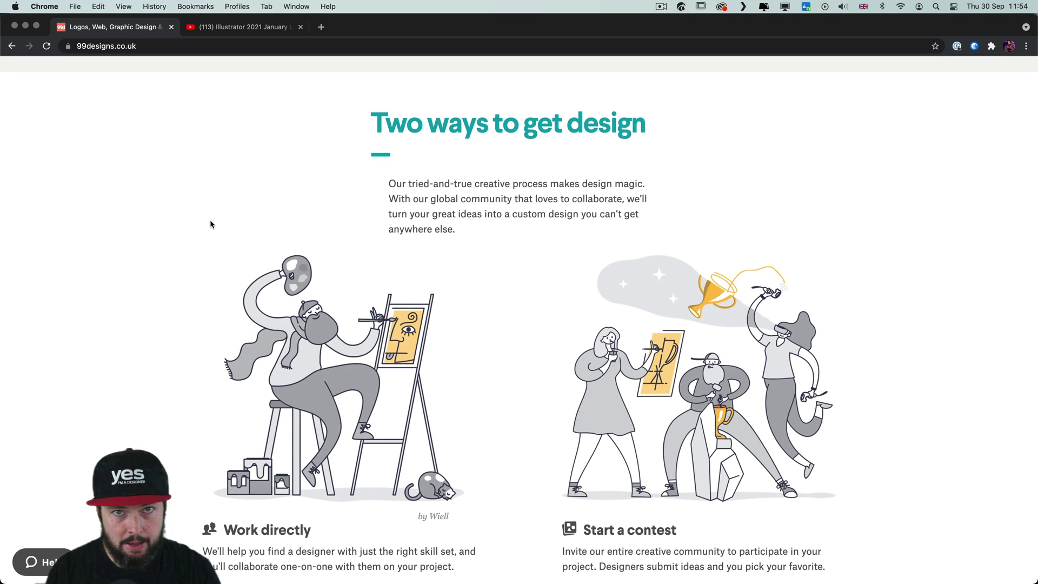
{"action": "left_click", "coordinate": [973, 47]}
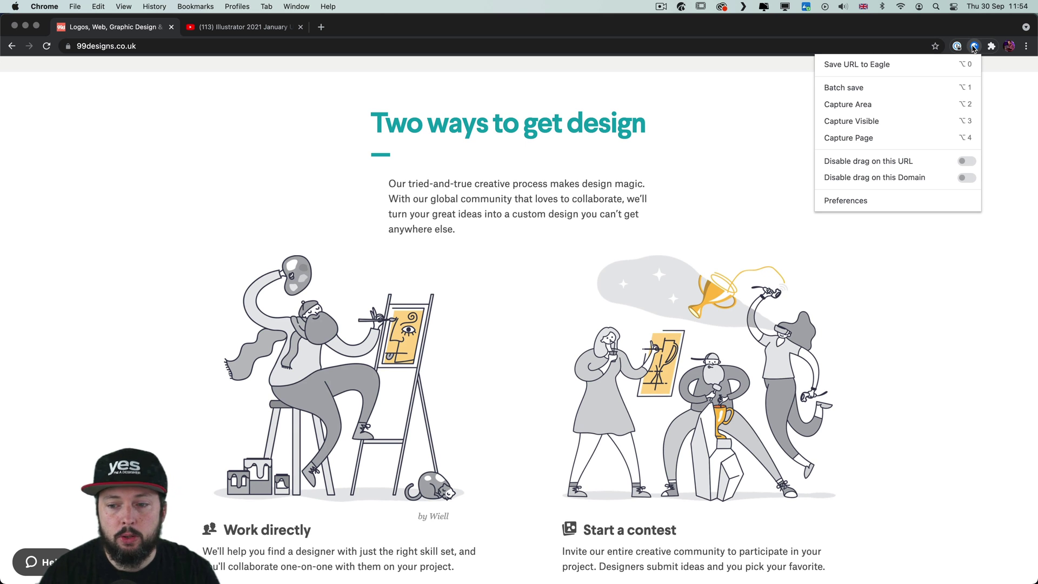
{"action": "left_click", "coordinate": [846, 200]}
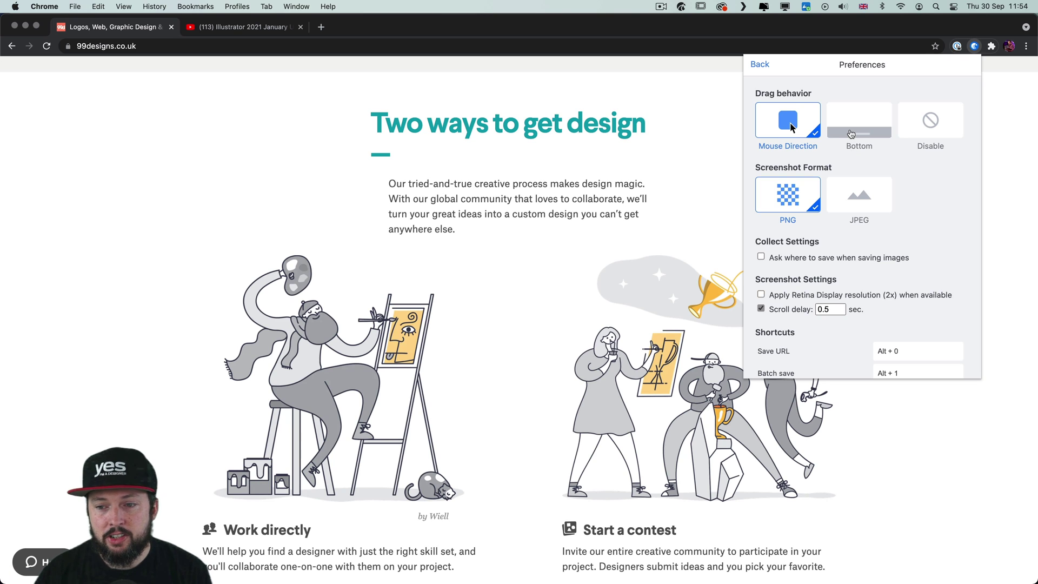
{"action": "left_click", "coordinate": [851, 134]}
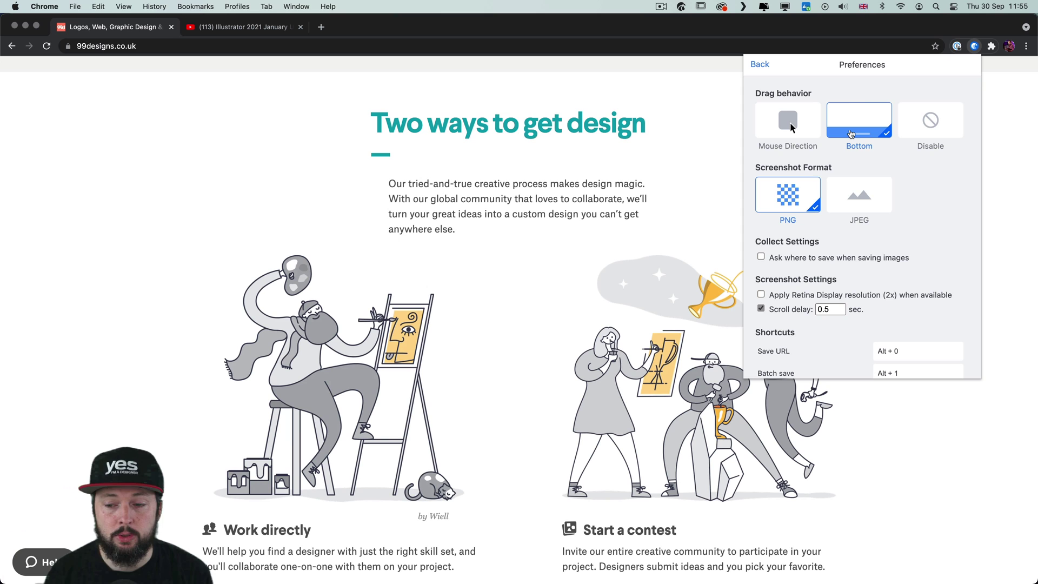
{"action": "left_click", "coordinate": [755, 65]}
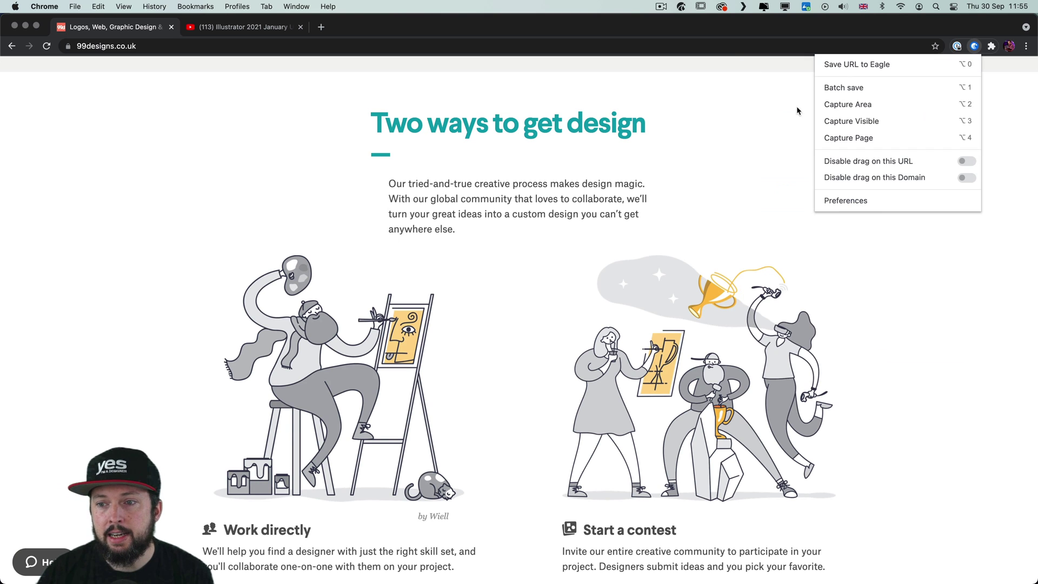
{"action": "left_click", "coordinate": [935, 335]}
{"action": "left_click_drag", "start_coordinate": [303, 370], "coordinate": [532, 531]}
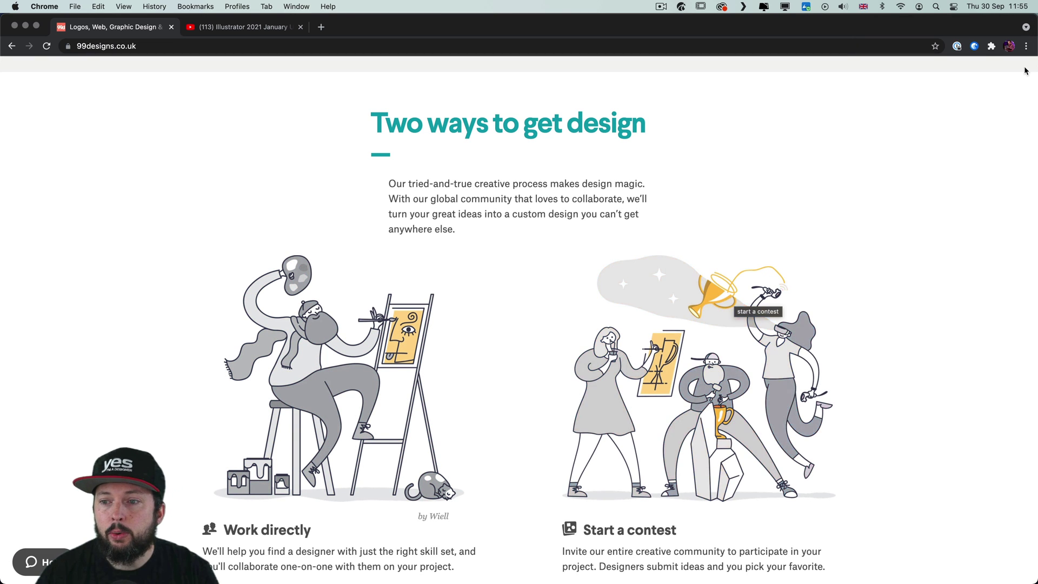
Step: Batch save from the 99designs page, selecting the goopanic packaging, Website builders and T-shirt images for import
{"action": "left_click", "coordinate": [974, 47]}
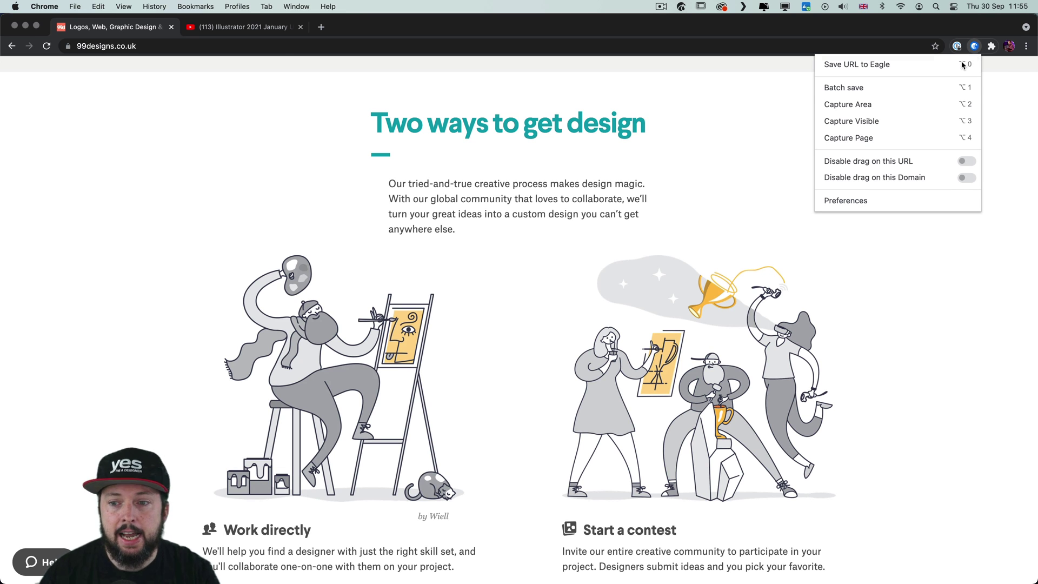
{"action": "left_click", "coordinate": [854, 87]}
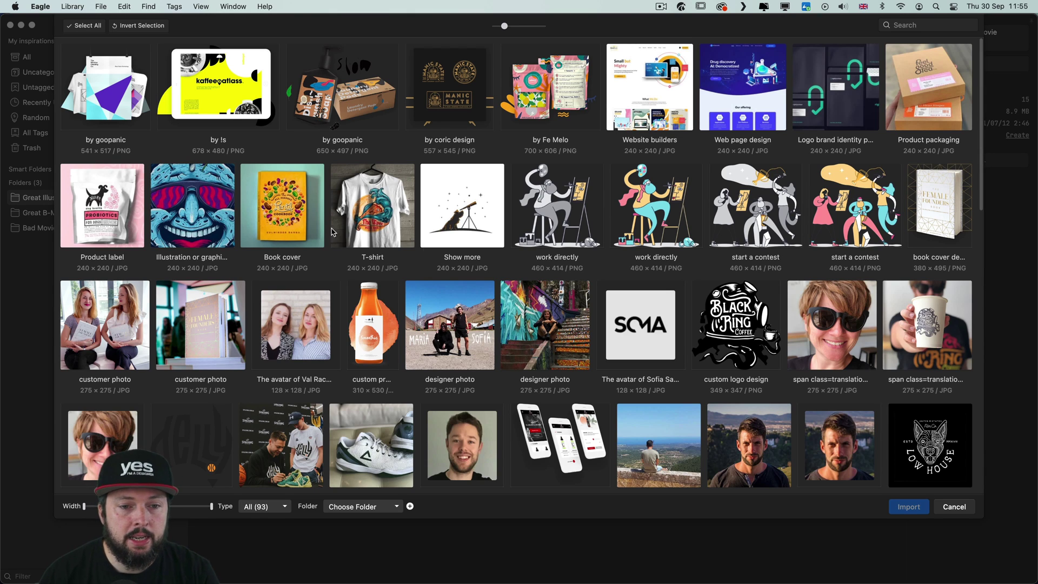
{"action": "left_click", "coordinate": [329, 95]}
{"action": "left_click", "coordinate": [659, 96]}
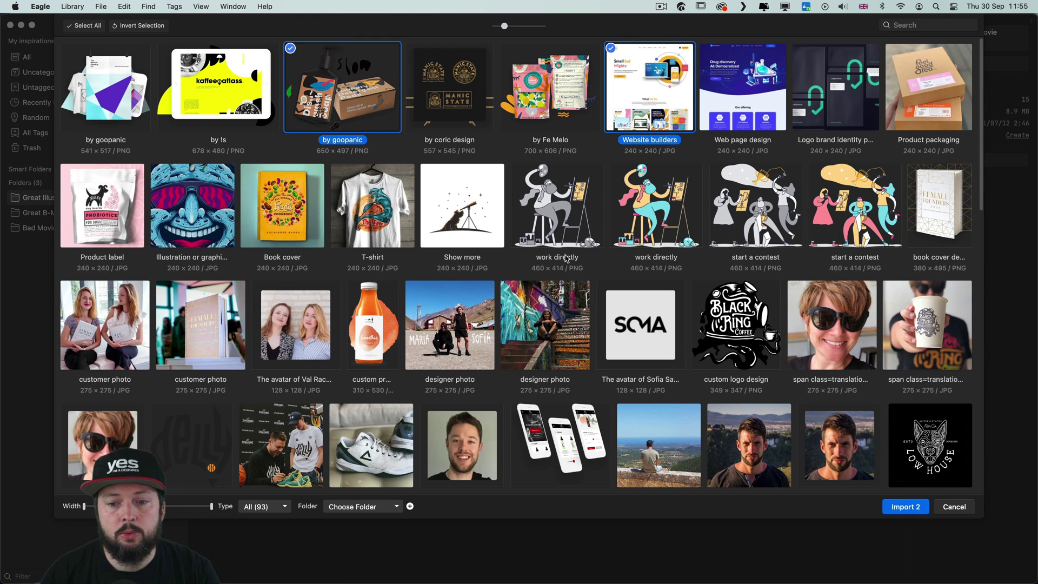
{"action": "left_click", "coordinate": [363, 197]}
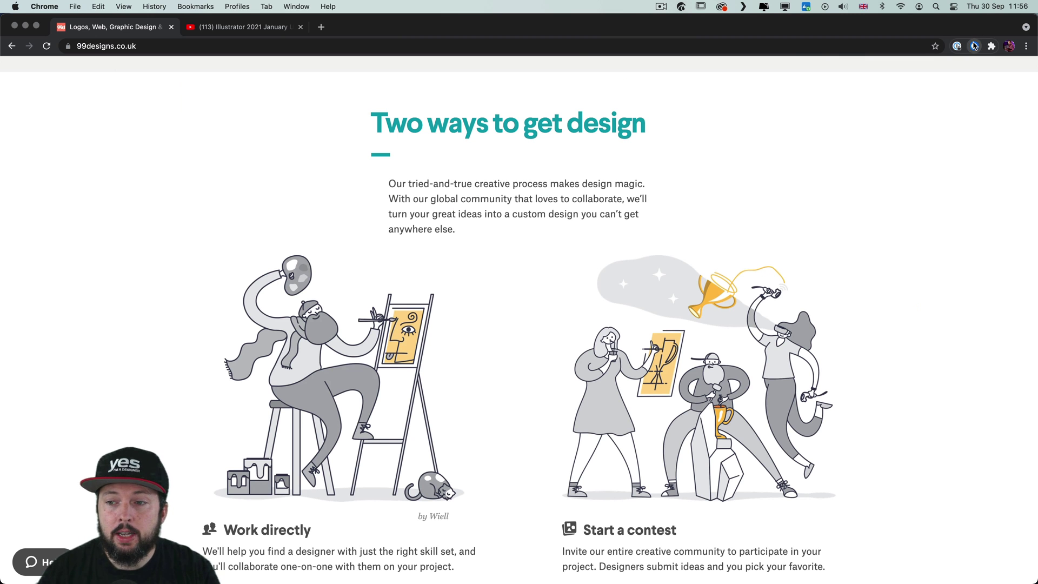
Step: Capture the entire 99designs page into Eagle and preview the screenshot at enlarged size
{"action": "left_click", "coordinate": [975, 46]}
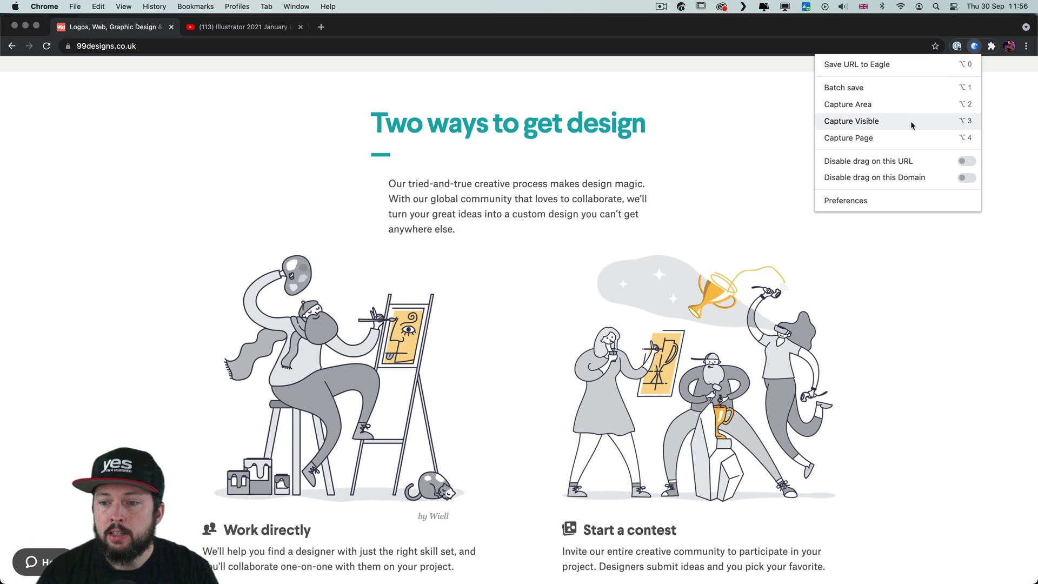
{"action": "left_click", "coordinate": [904, 138]}
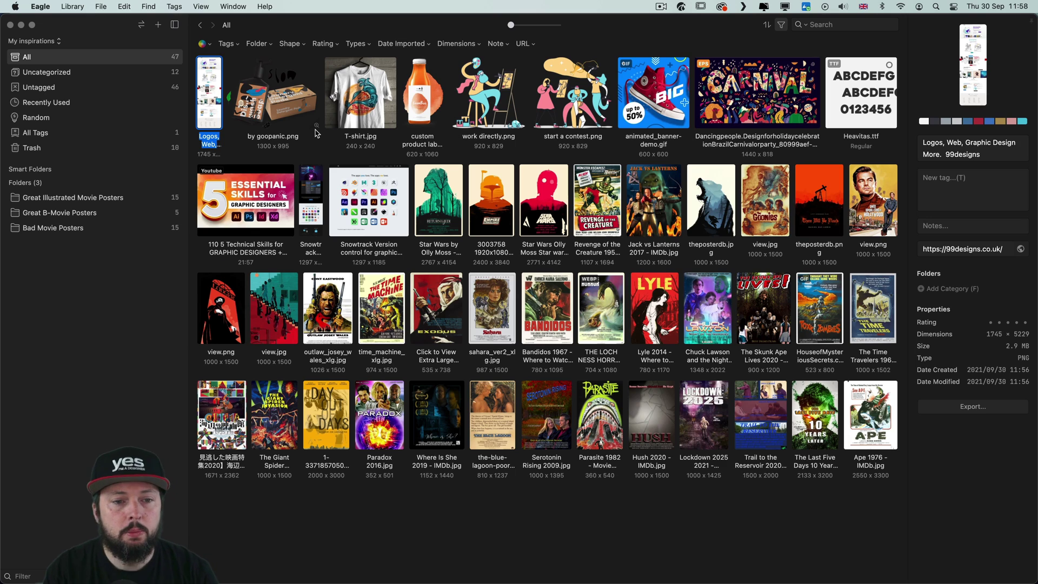
{"action": "key", "text": "space"}
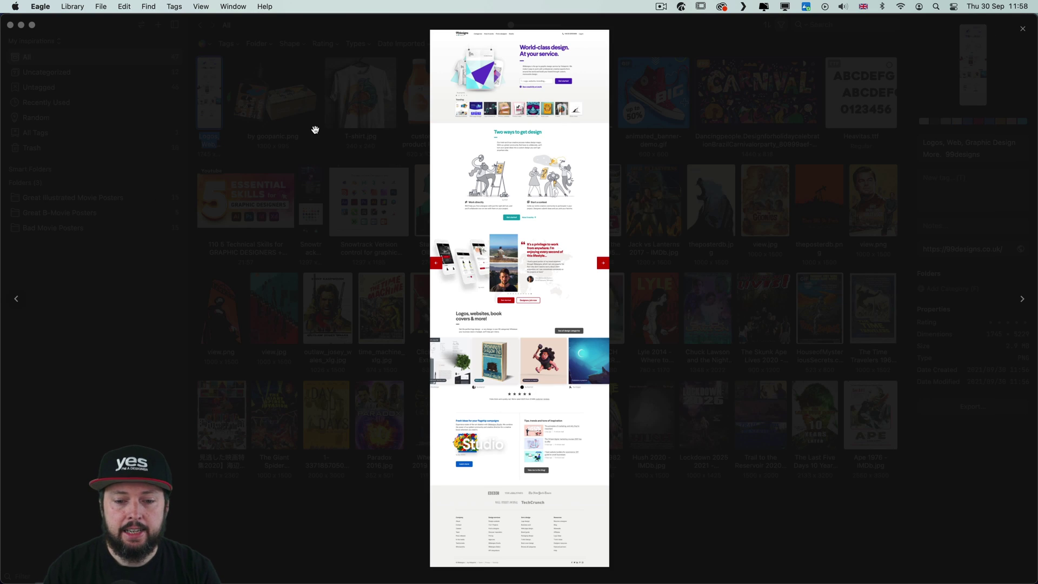
{"action": "left_click", "coordinate": [315, 130]}
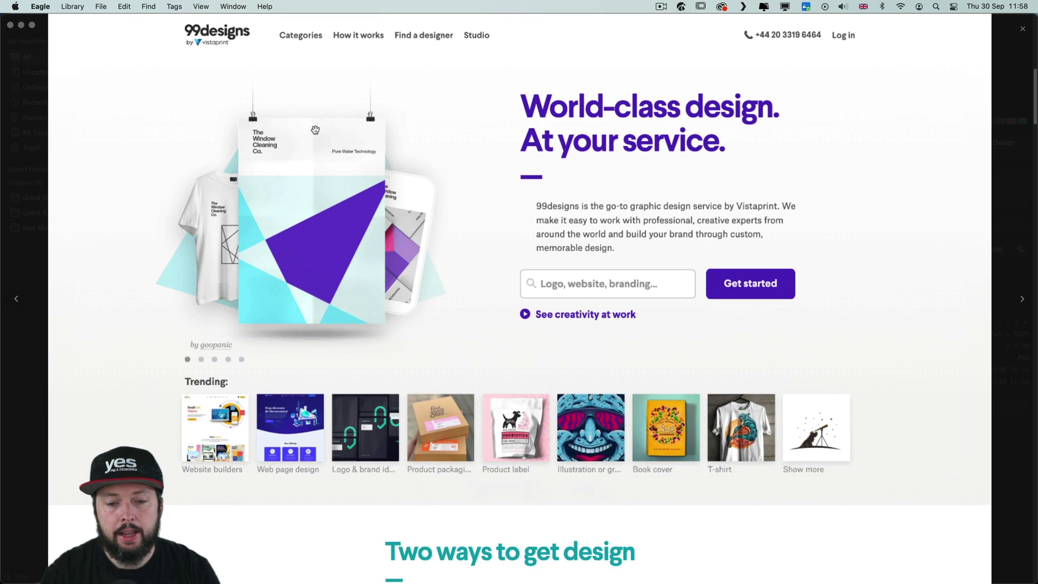
{"action": "scroll", "coordinate": [371, 112], "scroll_direction": "down", "scroll_amount": 6}
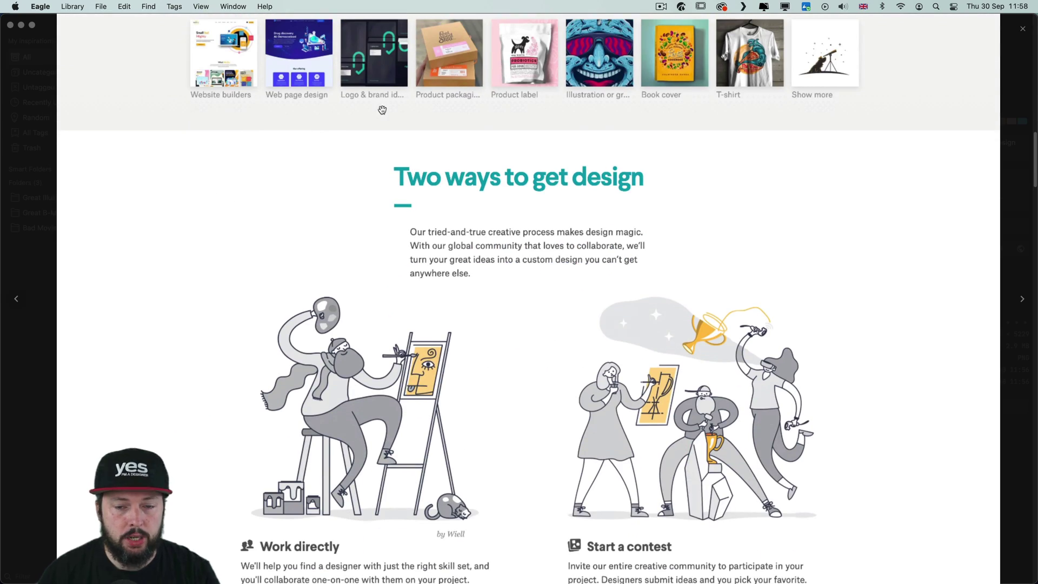
{"action": "key", "text": "space"}
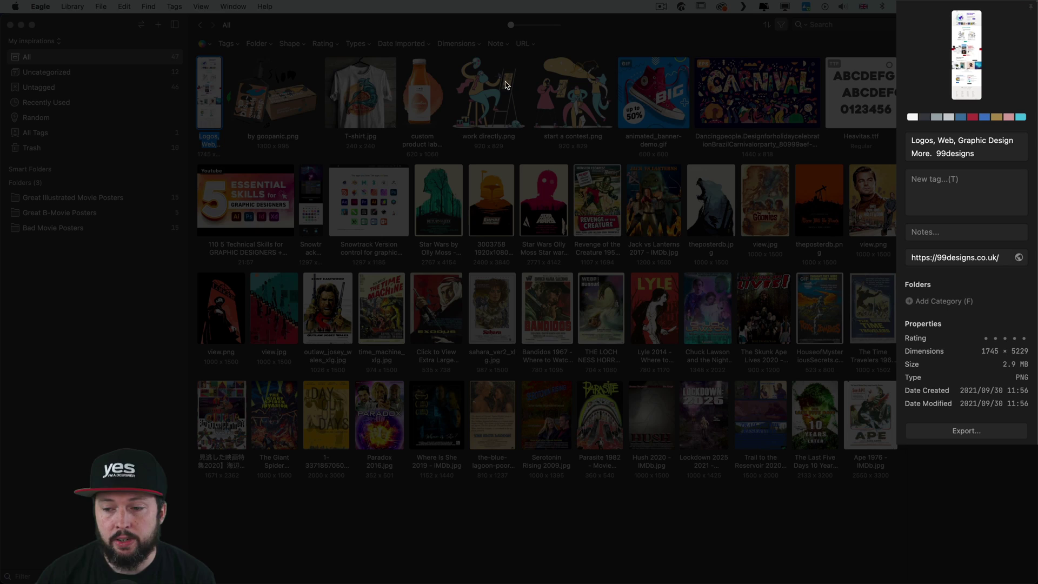
Step: Inspect the page capture's source URL and the details of the Boba Fett poster and the Essential Skills YouTube item
{"action": "left_click", "coordinate": [1001, 260]}
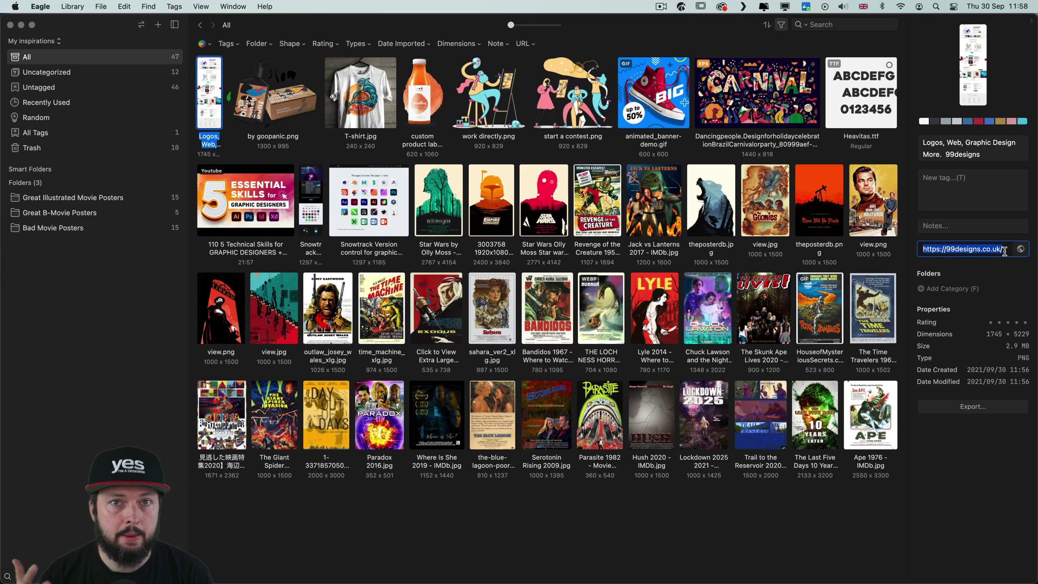
{"action": "left_click", "coordinate": [471, 187]}
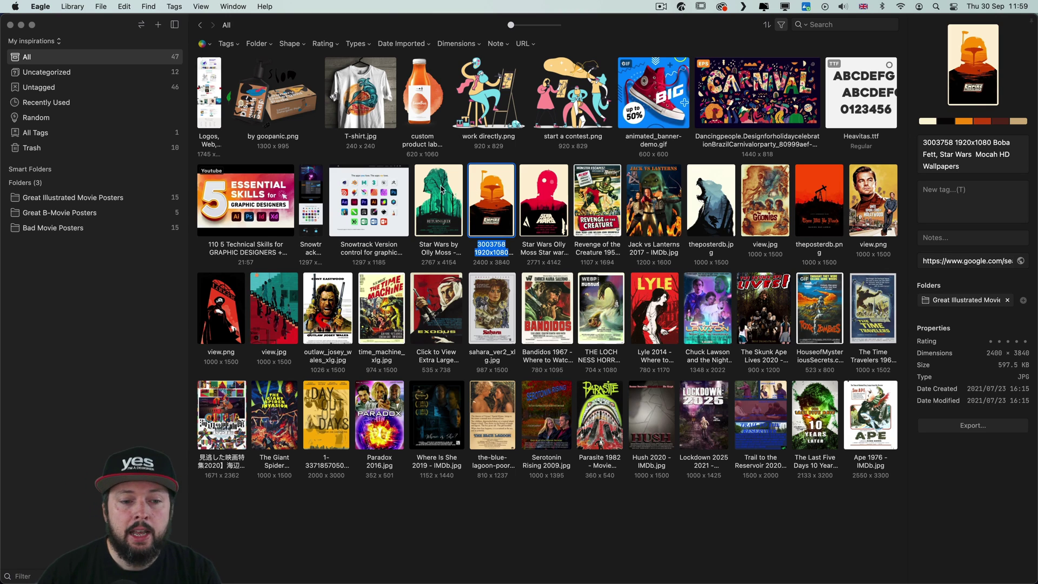
{"action": "left_click", "coordinate": [217, 179]}
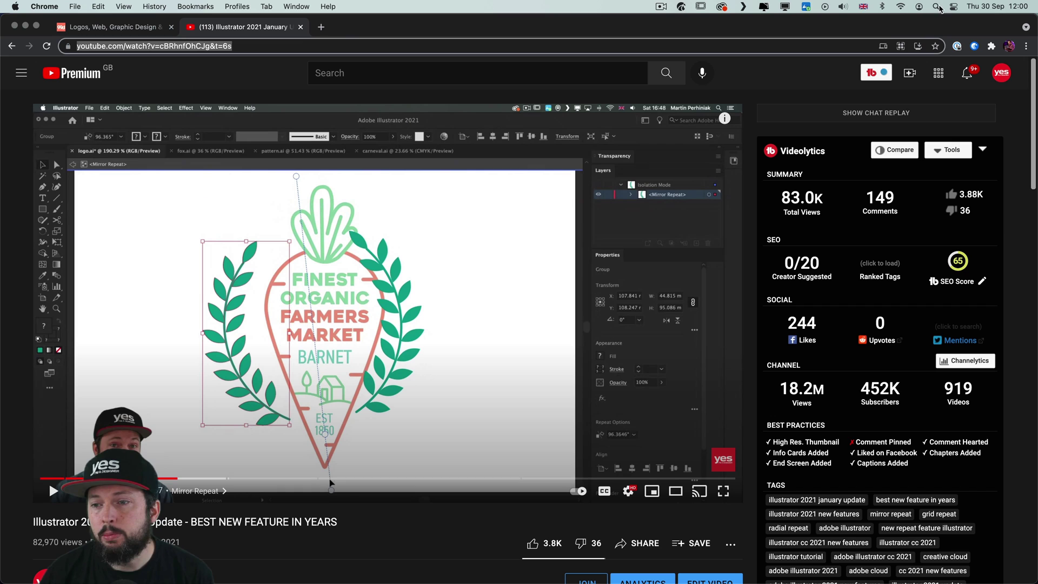
Step: Save the URL of the Illustrator 2021 January Update YouTube video from Chrome to Eagle
{"action": "left_click", "coordinate": [973, 47]}
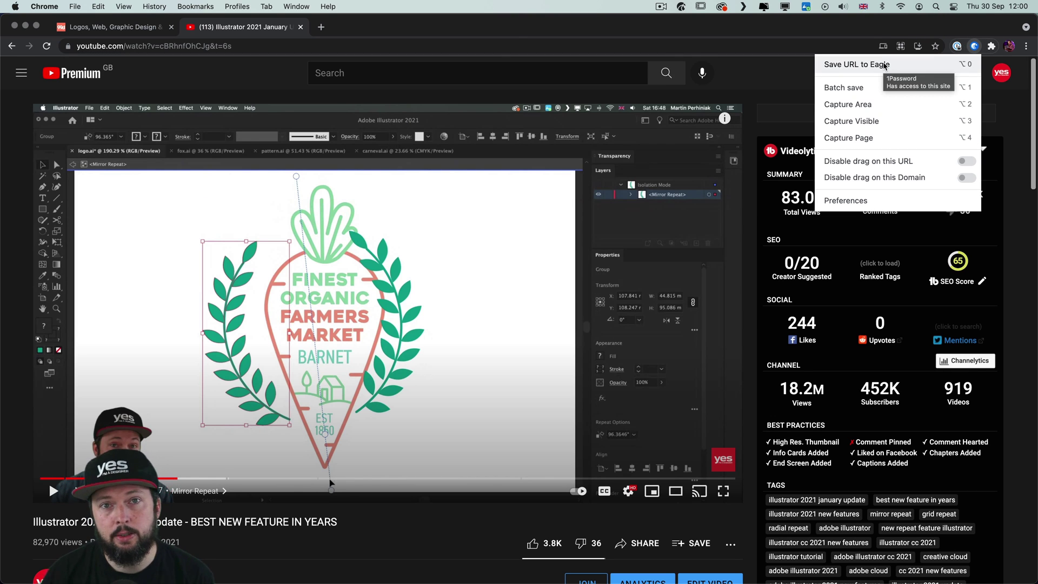
{"action": "left_click", "coordinate": [885, 65]}
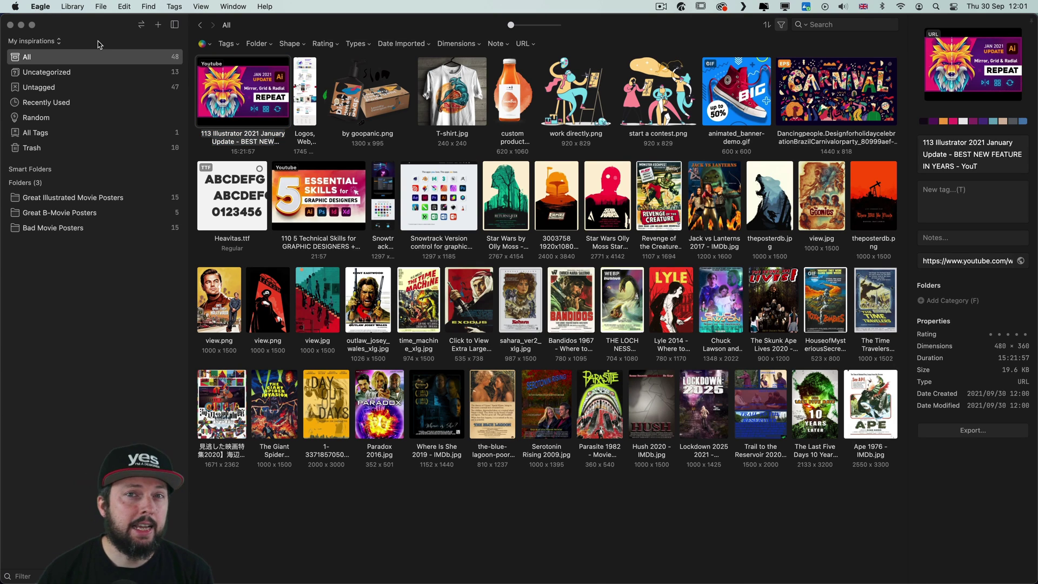
Step: Create a library named Test and store it in the Pictures folder
{"action": "left_click", "coordinate": [67, 42]}
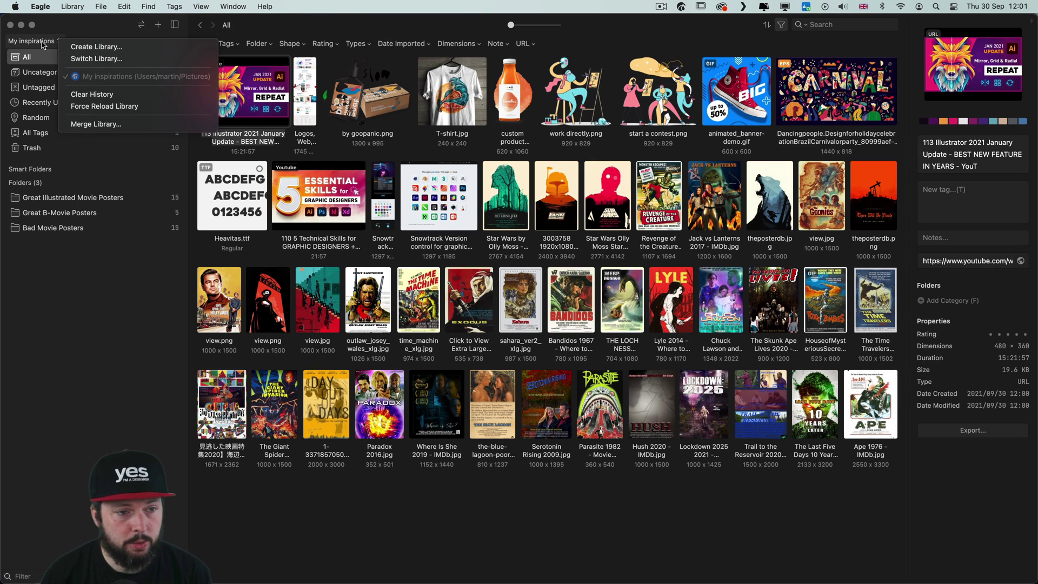
{"action": "left_click", "coordinate": [118, 48]}
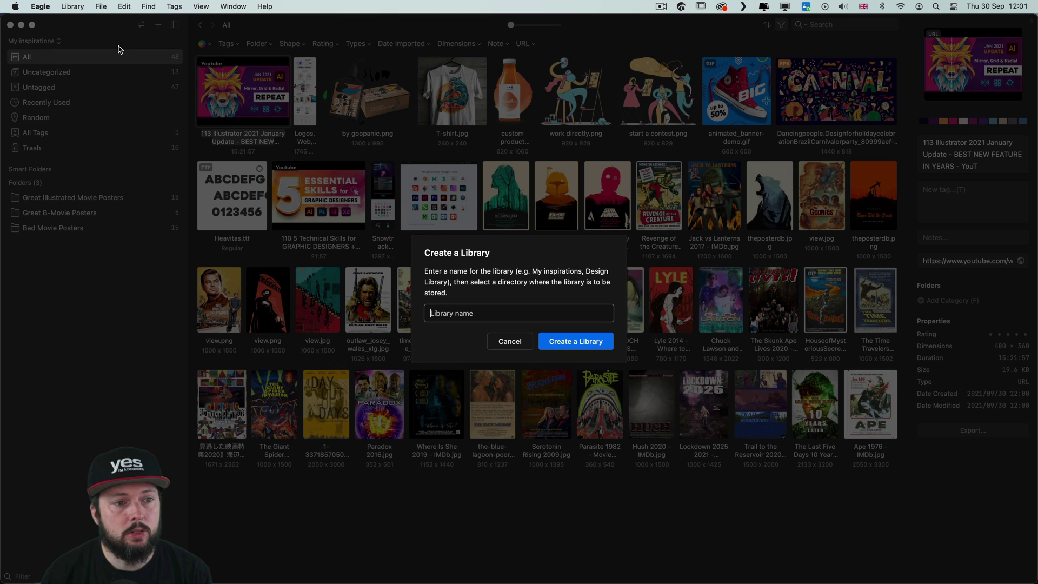
{"action": "type", "text": "Test"}
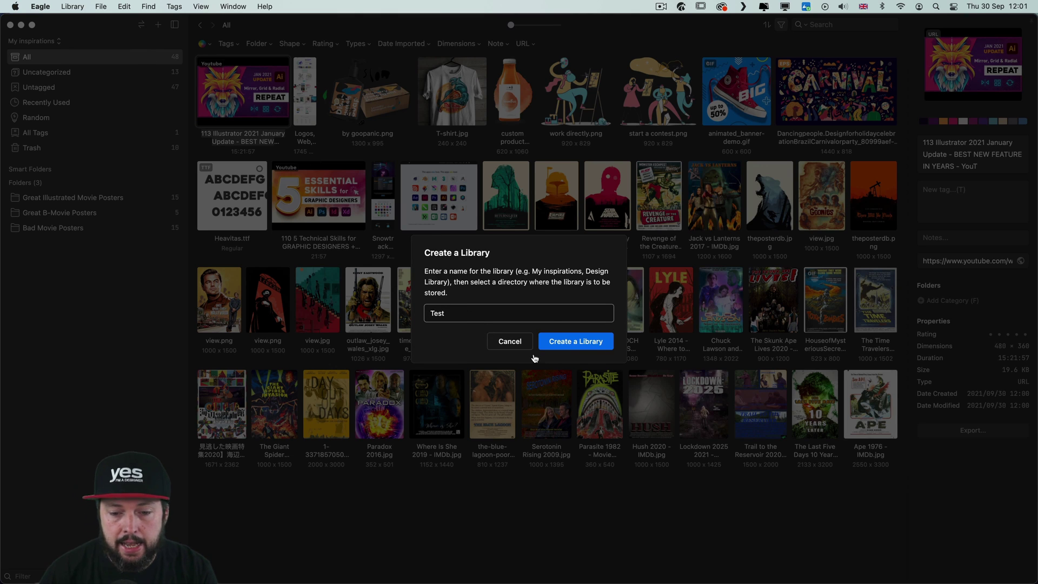
{"action": "left_click", "coordinate": [563, 341]}
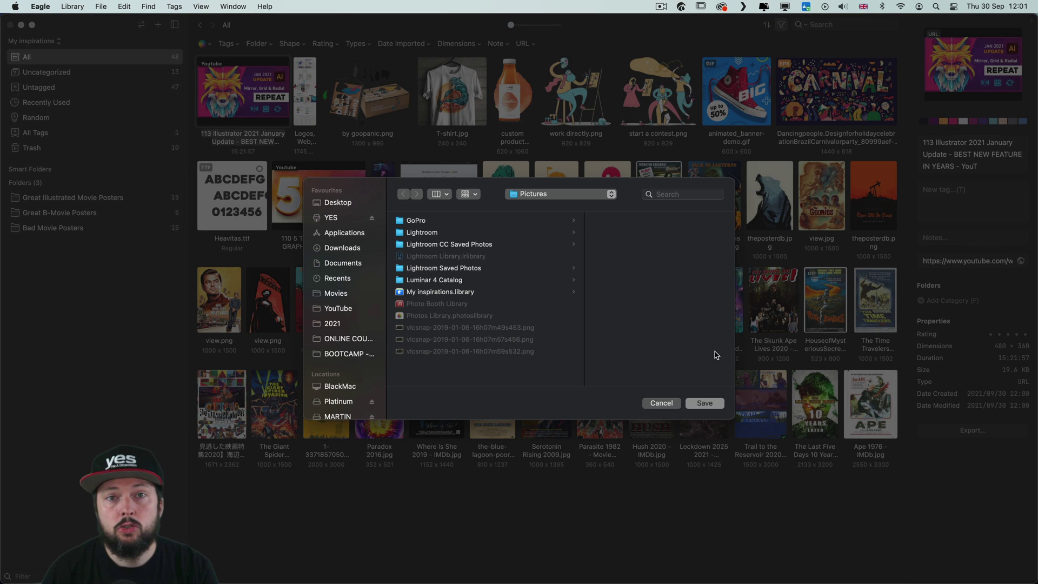
{"action": "left_click", "coordinate": [705, 403]}
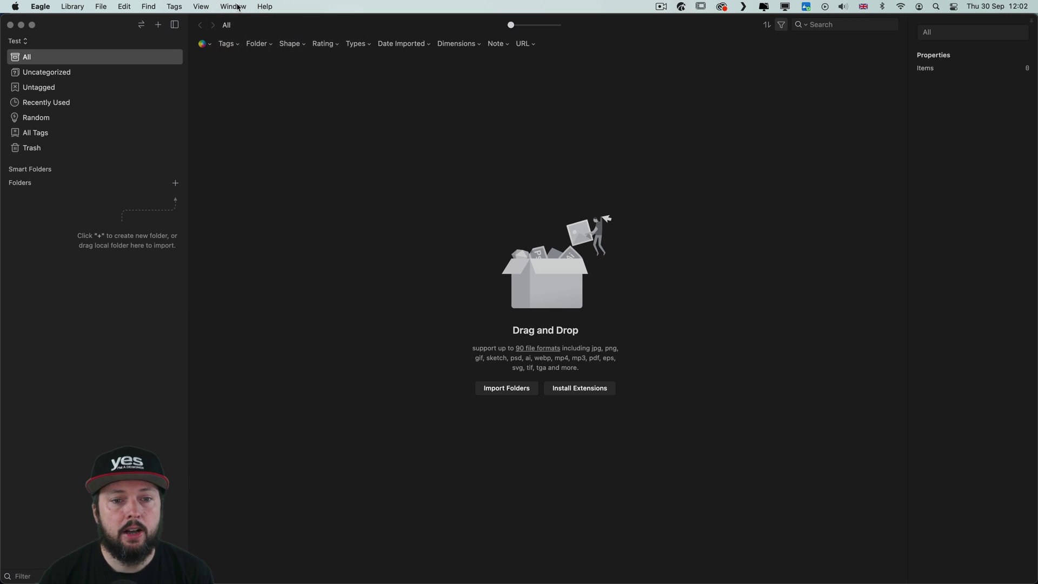
Step: Switch back to the My inspirations library
{"action": "left_click", "coordinate": [18, 41]}
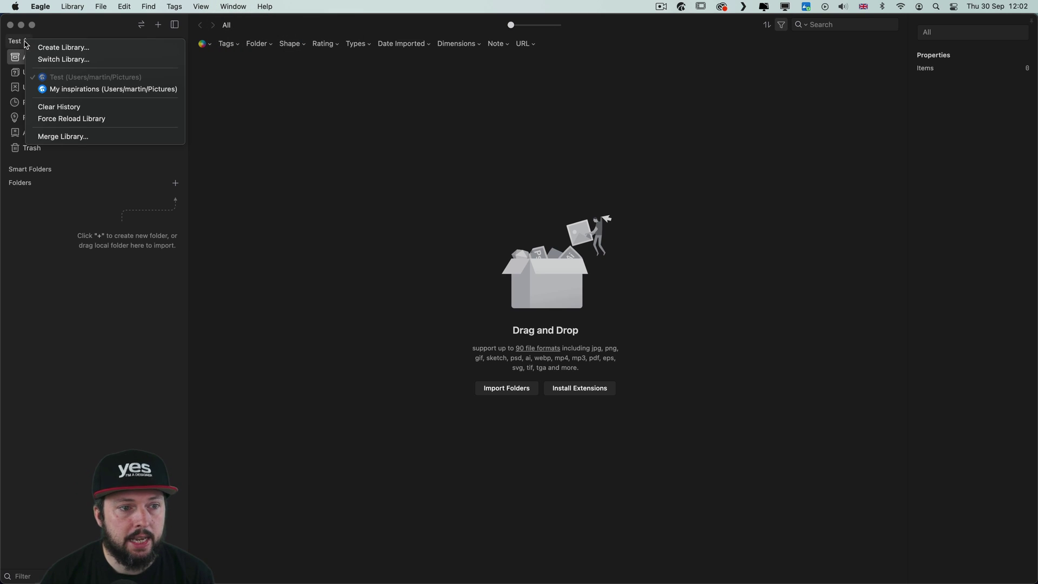
{"action": "left_click", "coordinate": [64, 90]}
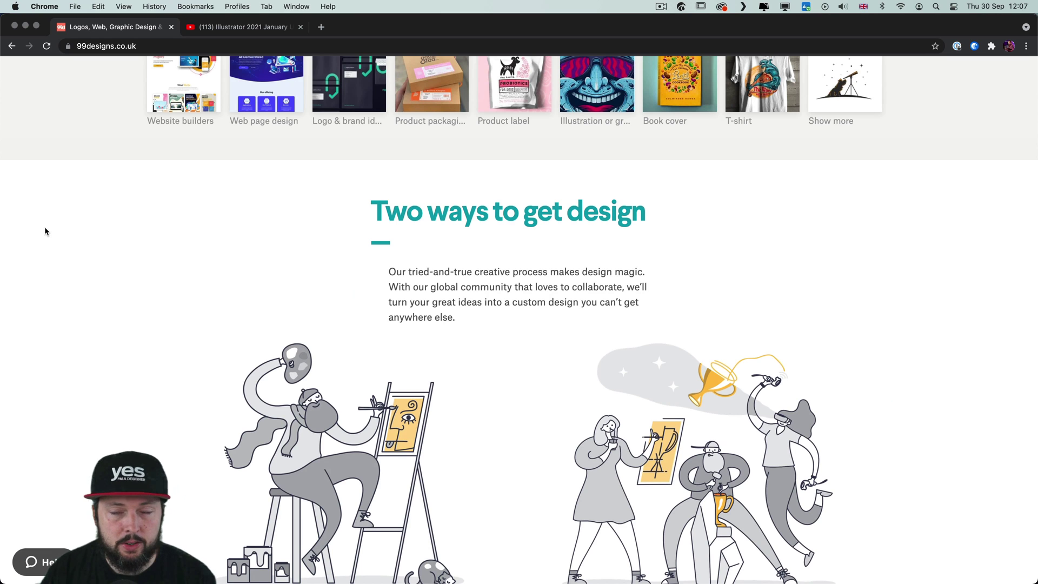
Step: Save the book cover and the illustration or graphics images from the 99designs homepage in Chrome to Eagle
{"action": "scroll", "coordinate": [44, 231], "scroll_direction": "down", "scroll_amount": 3}
{"action": "scroll", "coordinate": [45, 231], "scroll_direction": "down", "scroll_amount": 8}
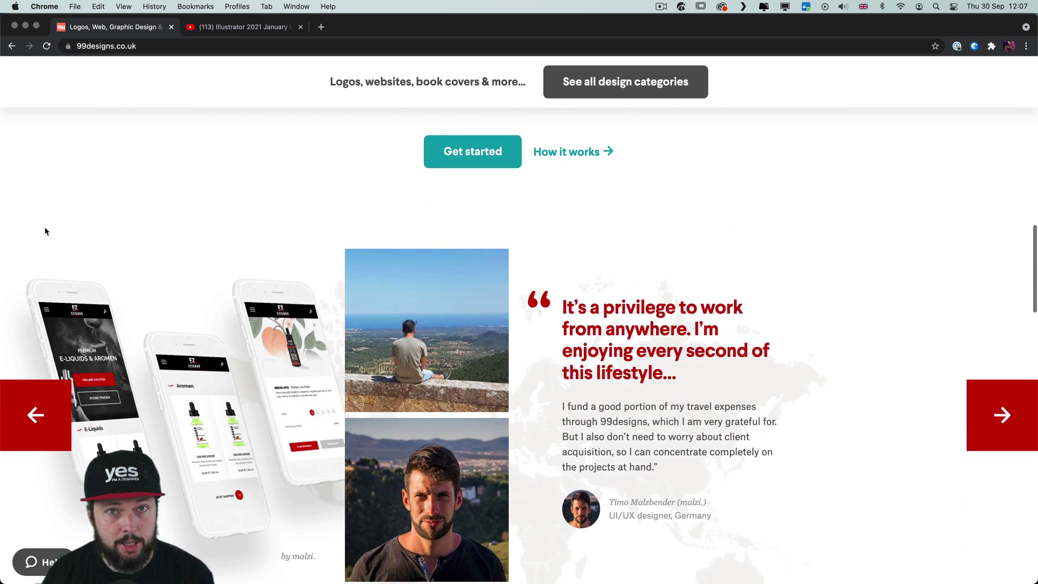
{"action": "scroll", "coordinate": [44, 231], "scroll_direction": "down", "scroll_amount": 2}
{"action": "scroll", "coordinate": [45, 231], "scroll_direction": "down", "scroll_amount": 10}
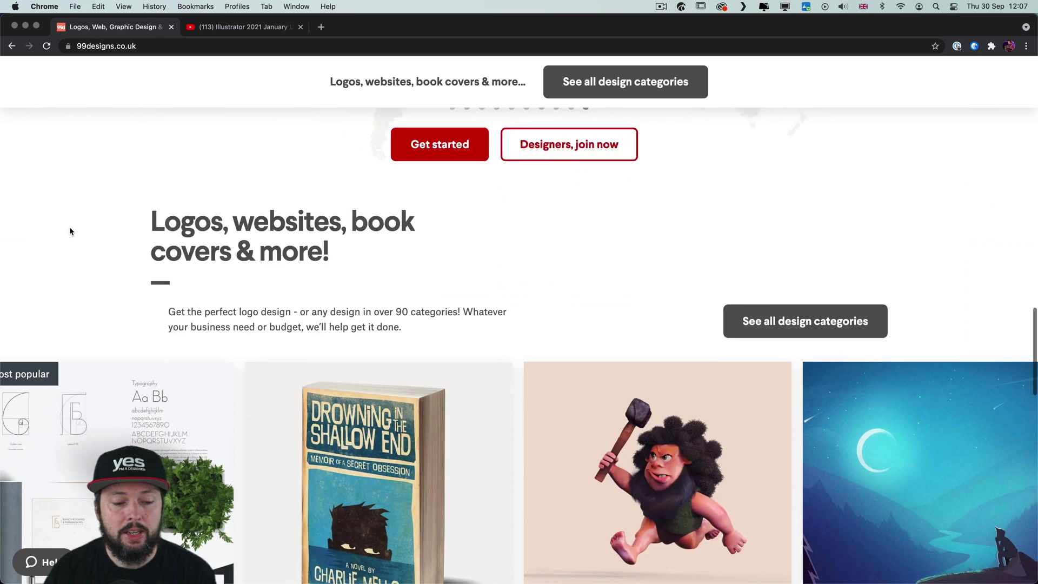
{"action": "scroll", "coordinate": [110, 195], "scroll_direction": "down", "scroll_amount": 1}
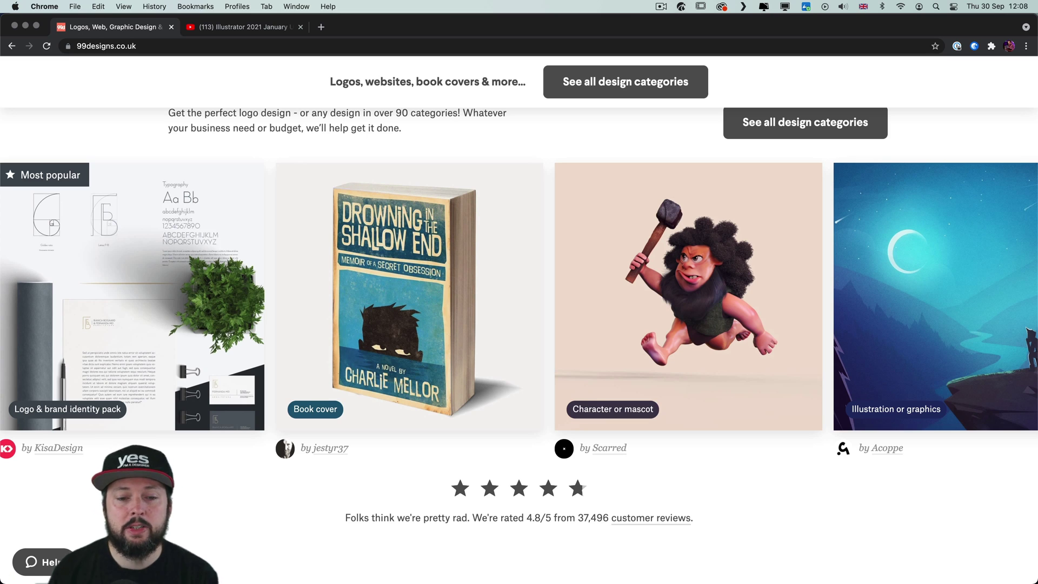
{"action": "mouse_move", "coordinate": [399, 301]}
{"action": "right_click", "coordinate": [420, 328]}
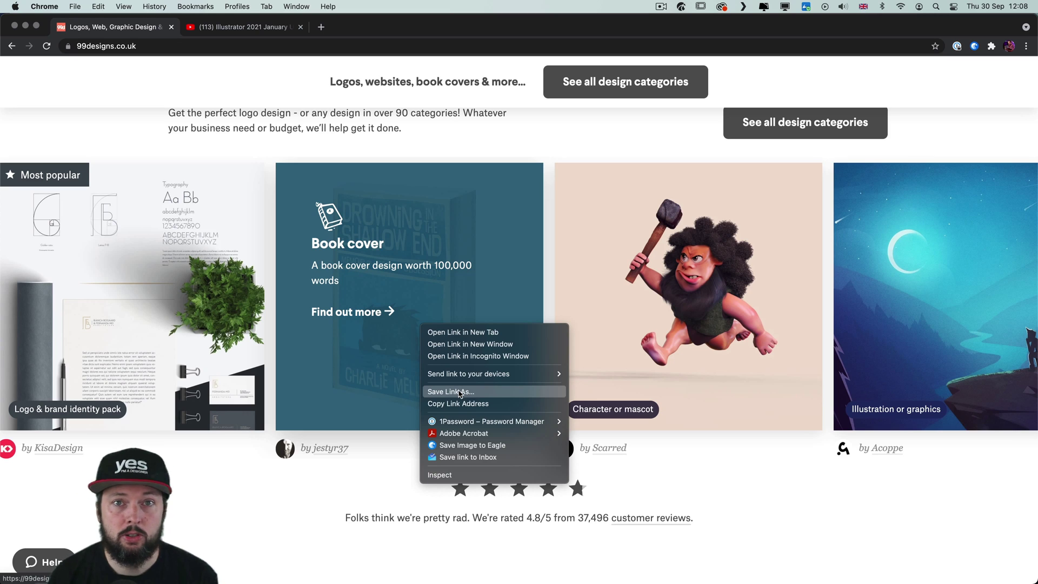
{"action": "key", "text": "Escape"}
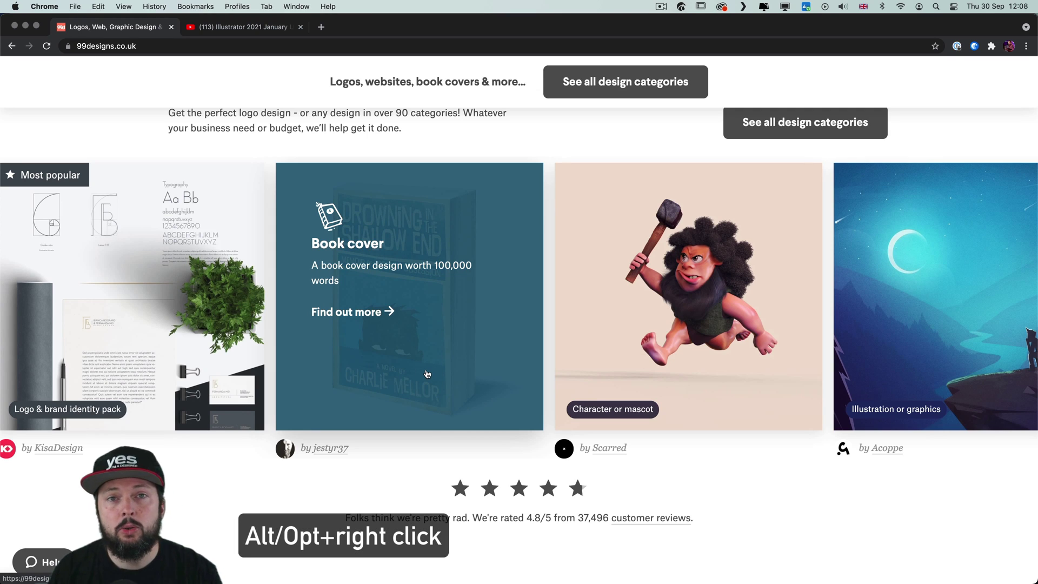
{"action": "left_click", "coordinate": [427, 374], "text": "alt"}
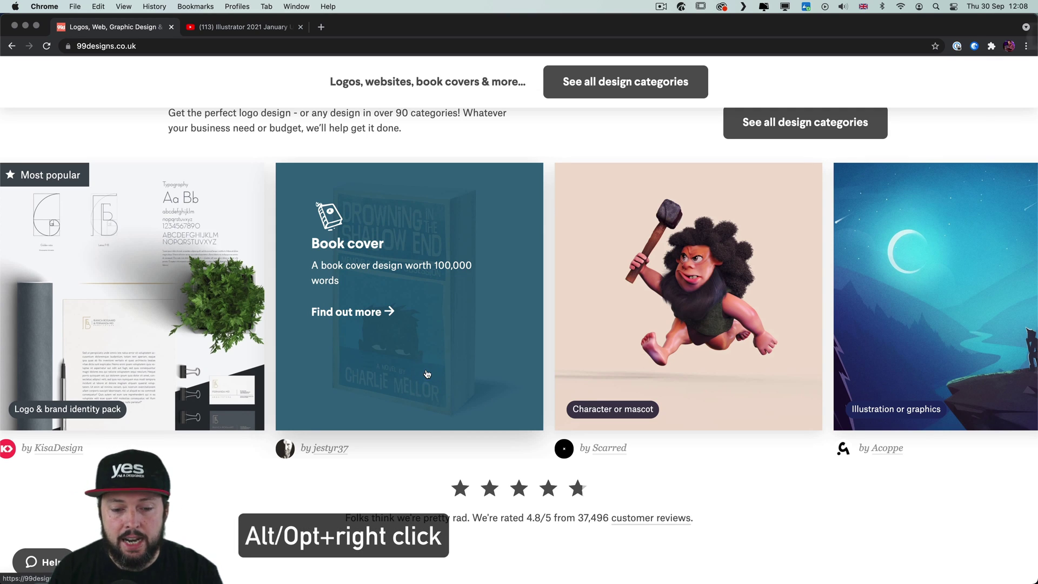
{"action": "scroll", "coordinate": [741, 366], "scroll_direction": "right", "scroll_amount": 3}
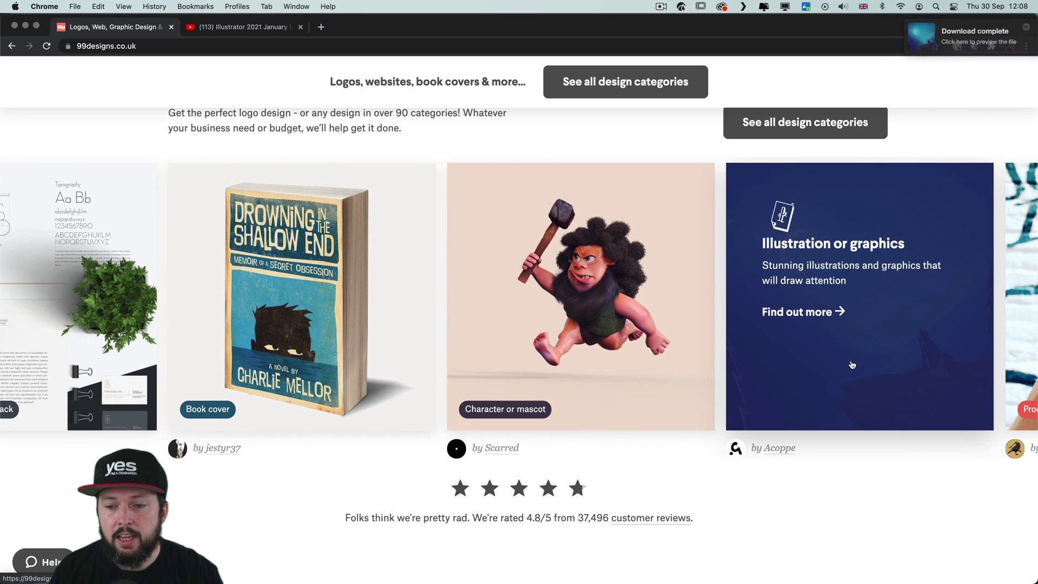
Step: Open the newly saved images in Eagle, preview the book cover at enlarged size and inspect its source URL
{"action": "left_click", "coordinate": [945, 37]}
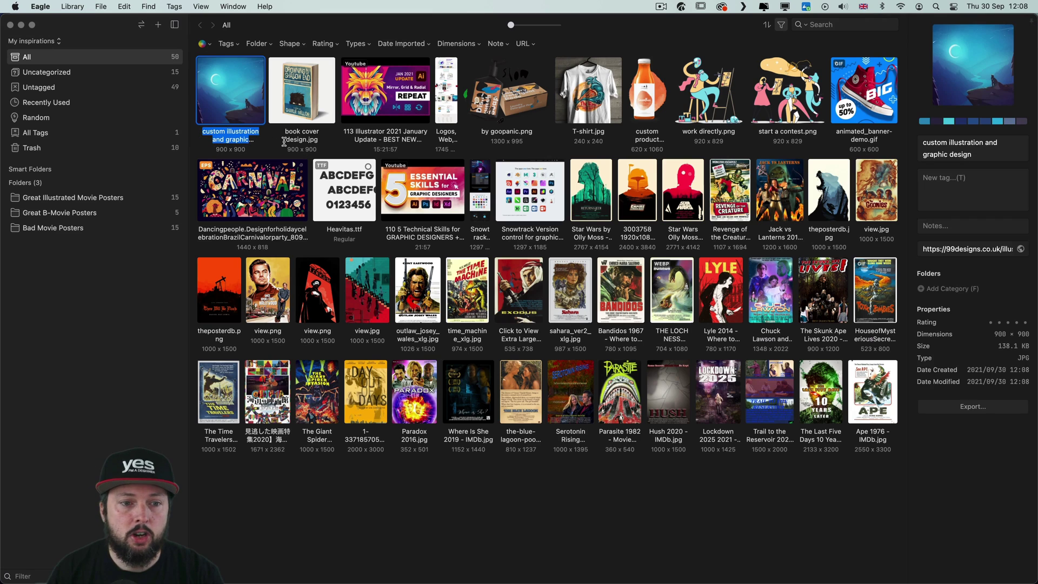
{"action": "left_click", "coordinate": [298, 99]}
{"action": "key", "text": "space"}
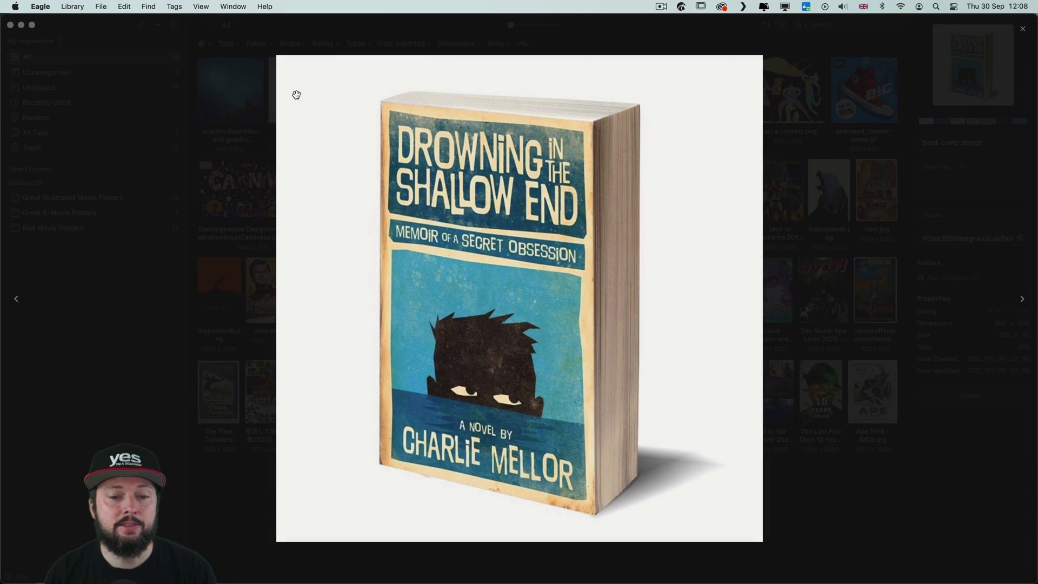
{"action": "key", "text": "space"}
{"action": "left_click", "coordinate": [965, 245]}
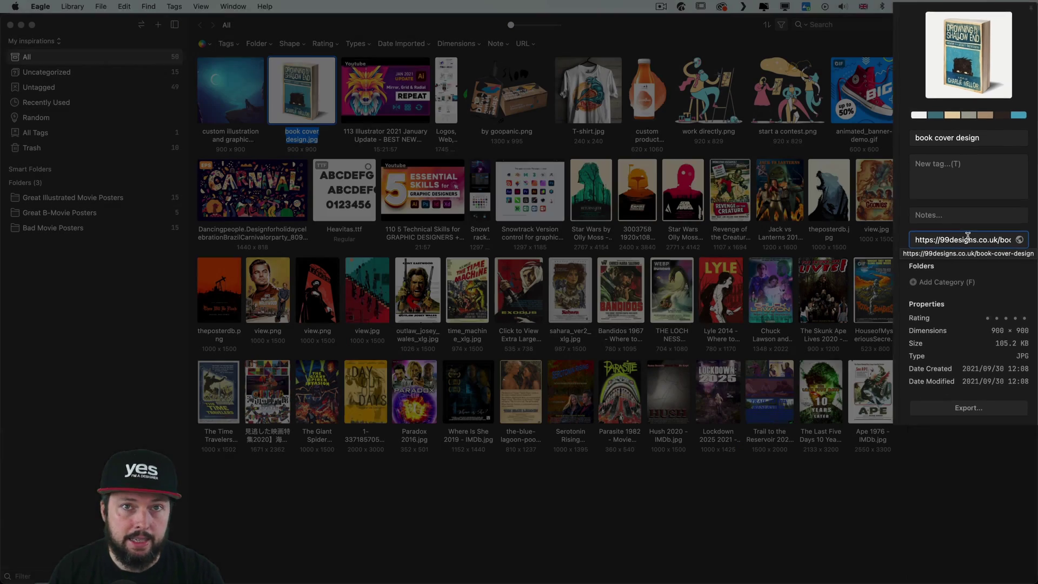
{"action": "left_click", "coordinate": [295, 81]}
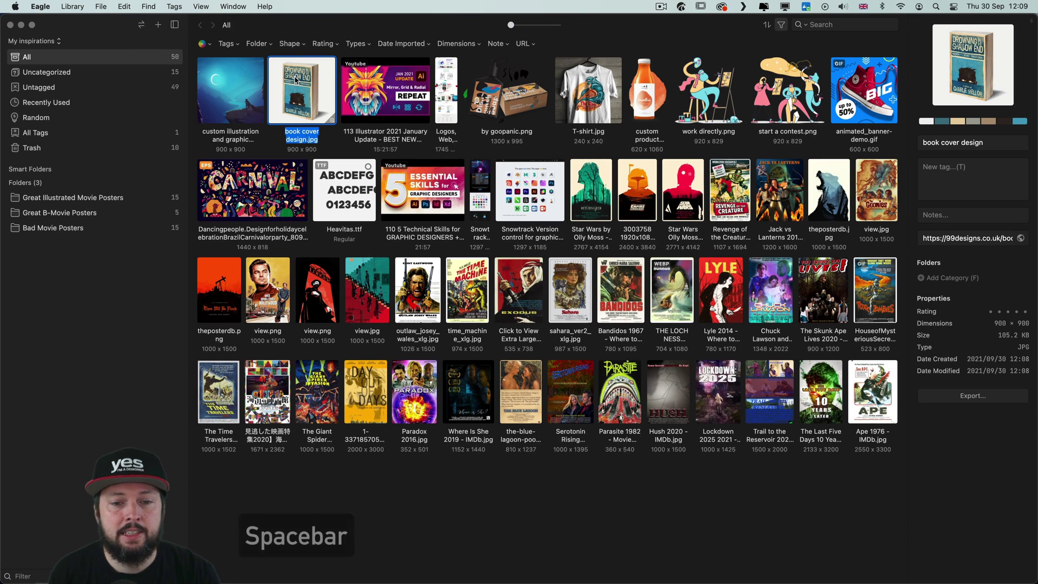
{"action": "key", "text": "space"}
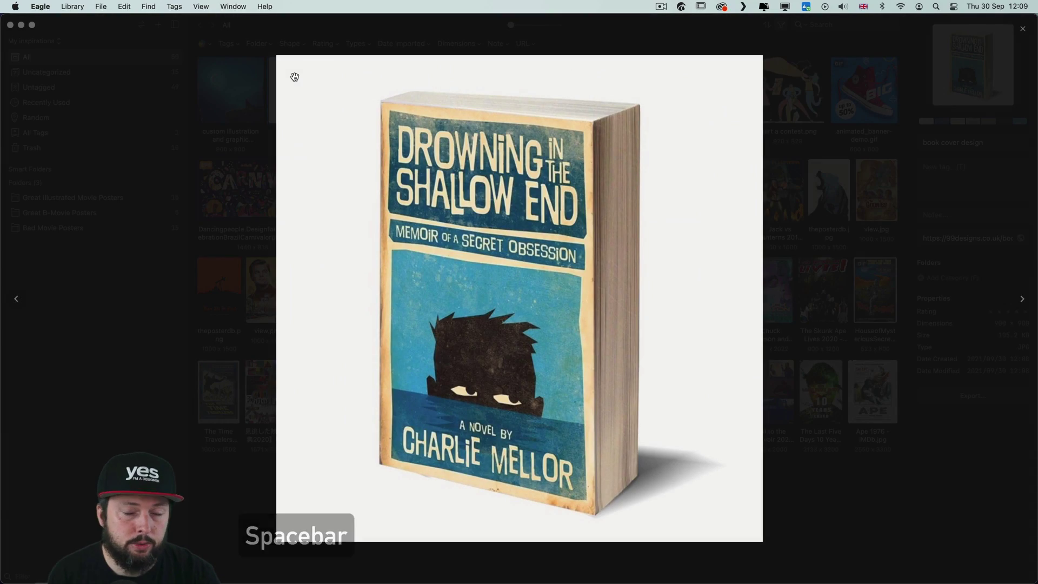
{"action": "key", "text": "space"}
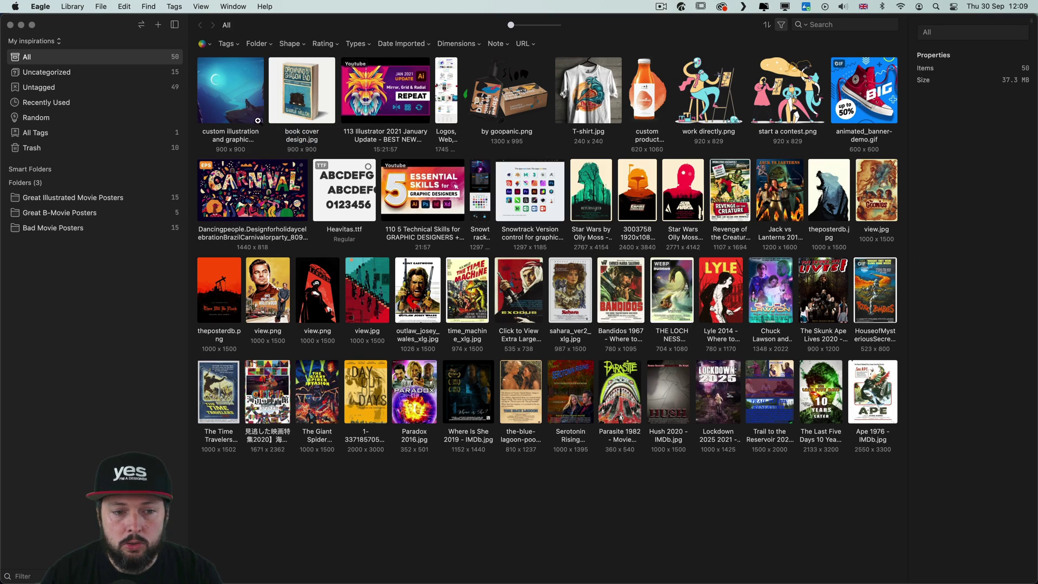
Step: Preview the moonlit custom illustration at enlarged size and close the preview
{"action": "double_click", "coordinate": [258, 119]}
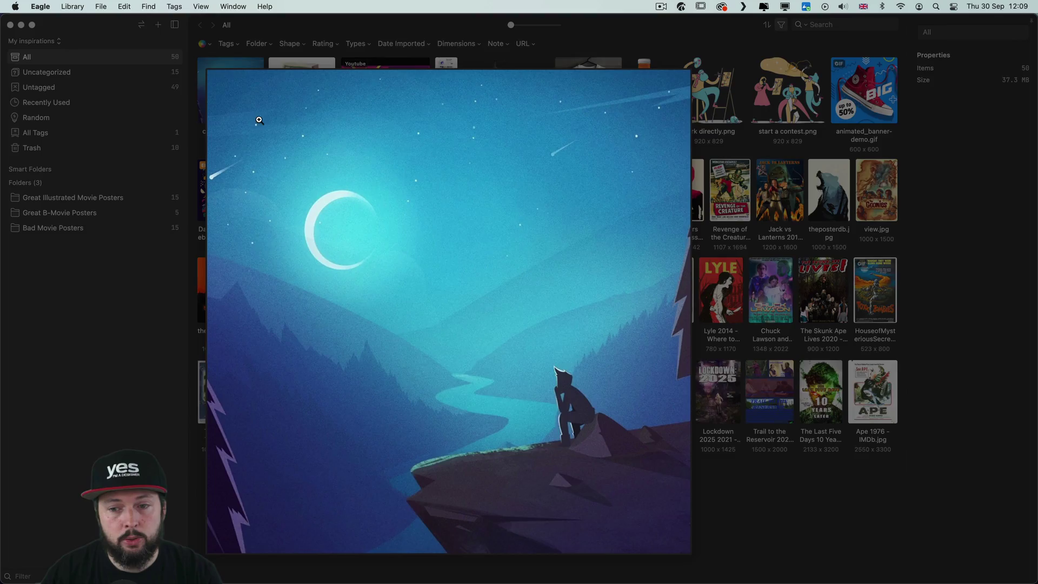
{"action": "key", "text": "space"}
{"action": "double_click", "coordinate": [747, 218]}
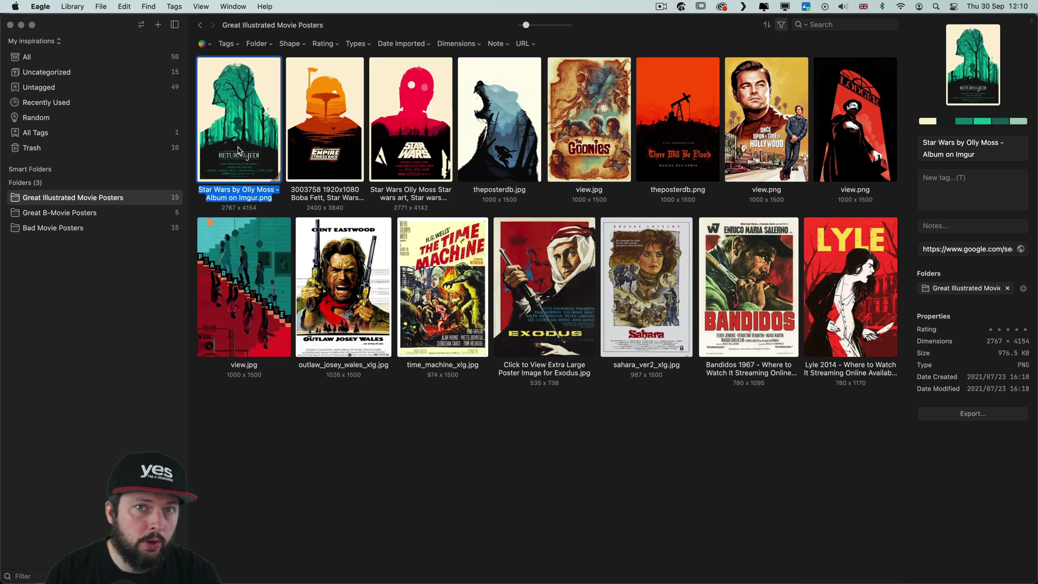
Step: Present the Great Illustrated Movie Posters folder full screen and page through the three Star Wars posters
{"action": "key", "text": "F5"}
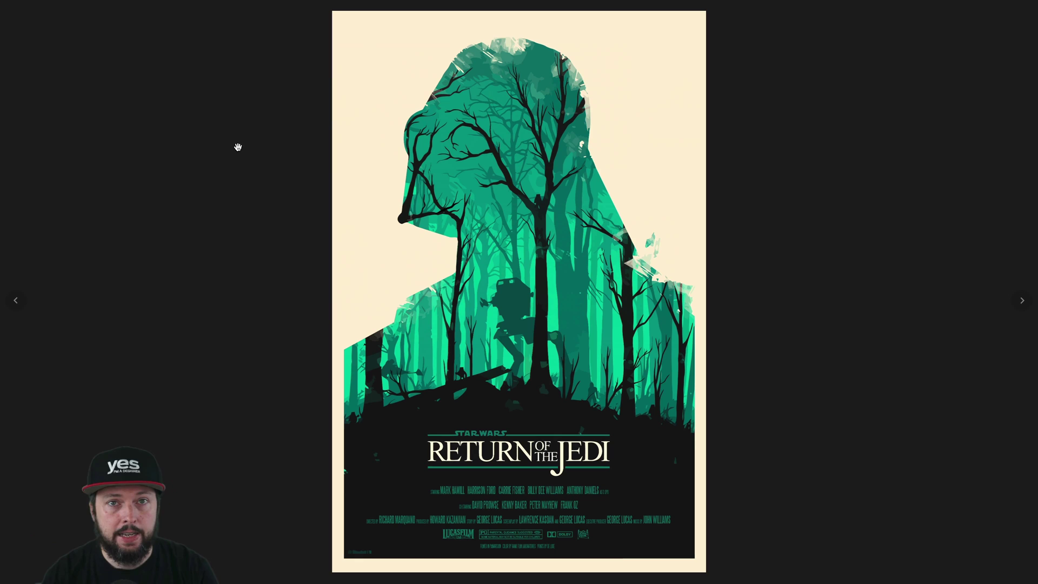
{"action": "key", "text": "Right"}
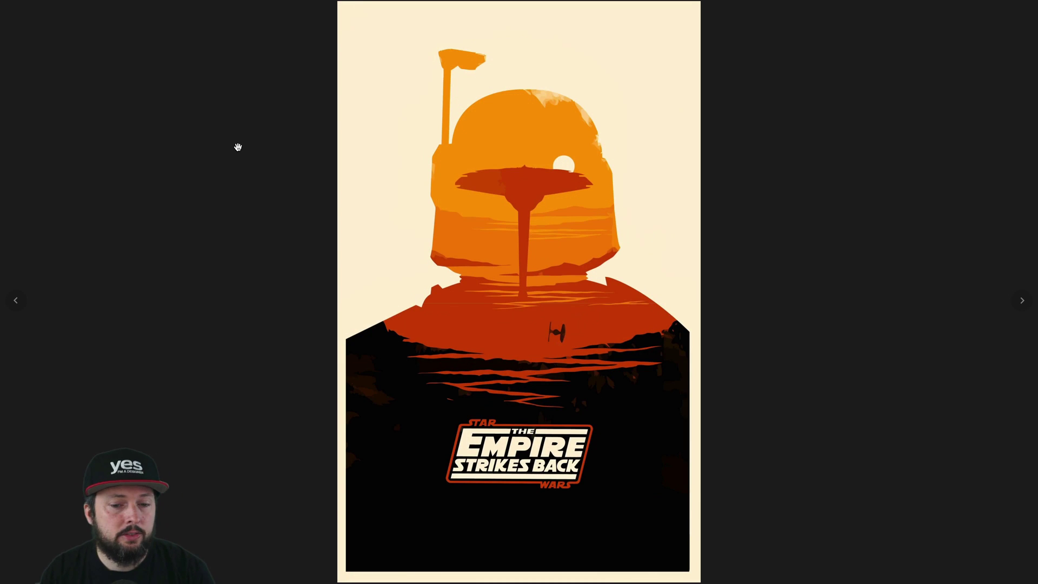
{"action": "key", "text": "Right"}
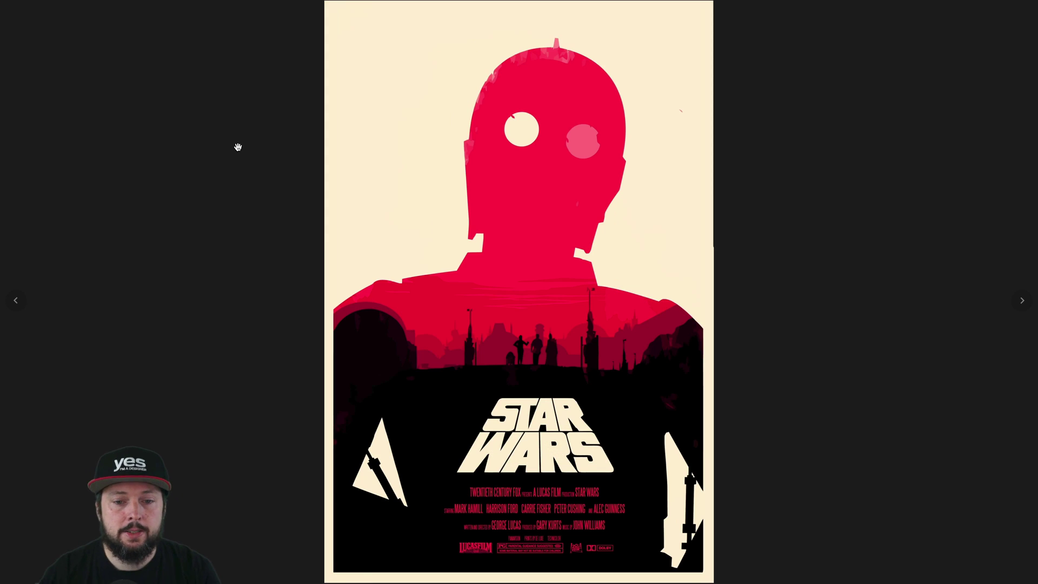
{"action": "key", "text": "Escape"}
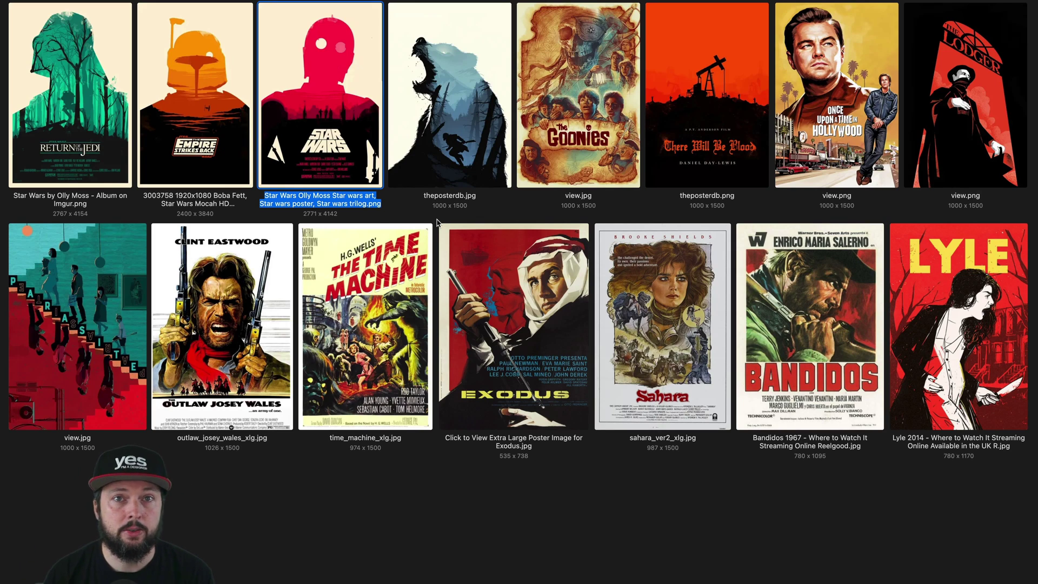
Step: View the Once Upon a Time in Hollywood and Parasite posters full screen, returning to the poster overview
{"action": "left_click", "coordinate": [814, 79]}
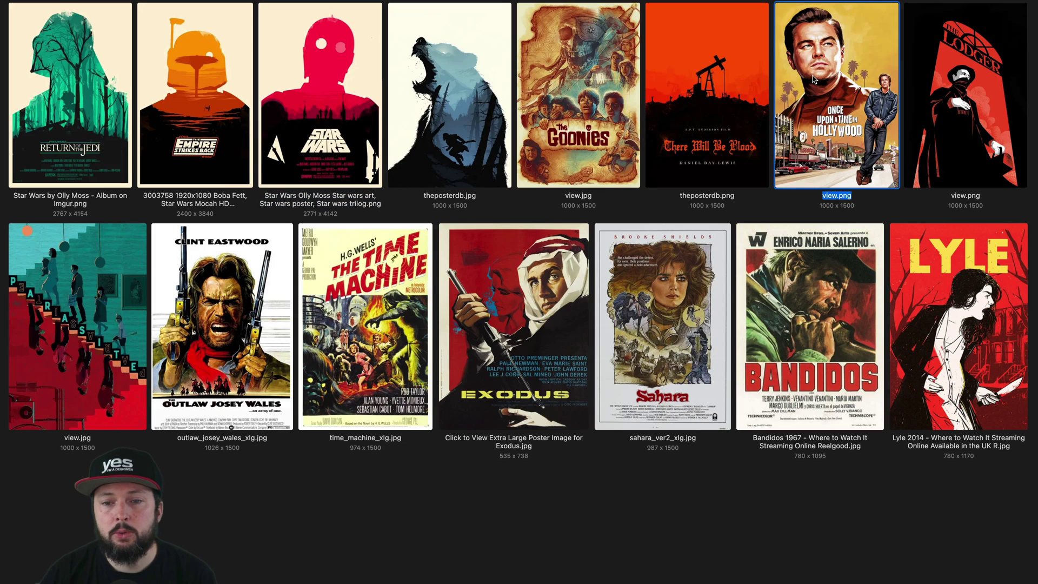
{"action": "double_click", "coordinate": [813, 80]}
{"action": "left_click", "coordinate": [813, 76]}
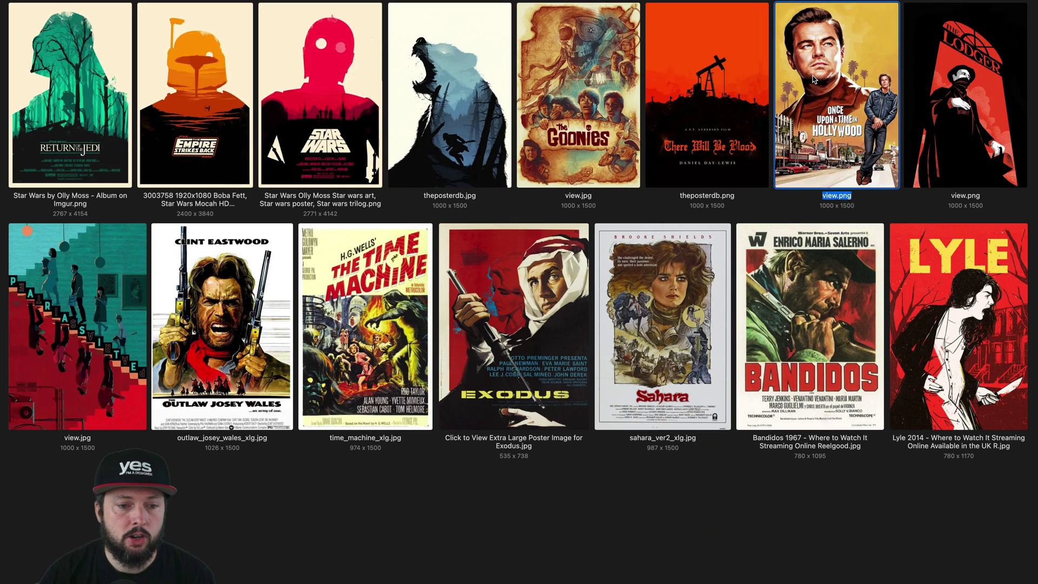
{"action": "left_click", "coordinate": [70, 351]}
{"action": "double_click", "coordinate": [70, 351]}
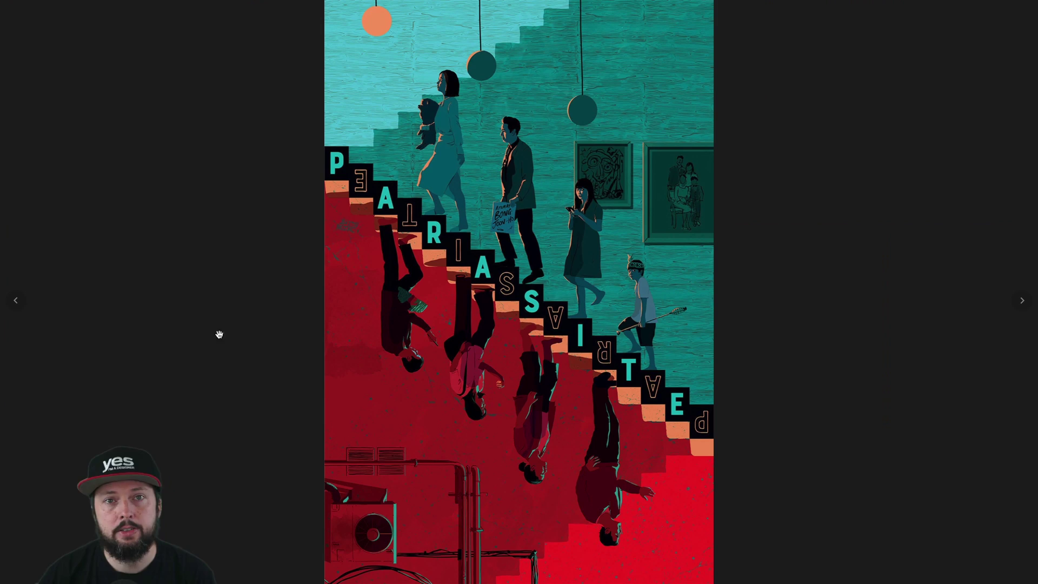
{"action": "left_click", "coordinate": [317, 336]}
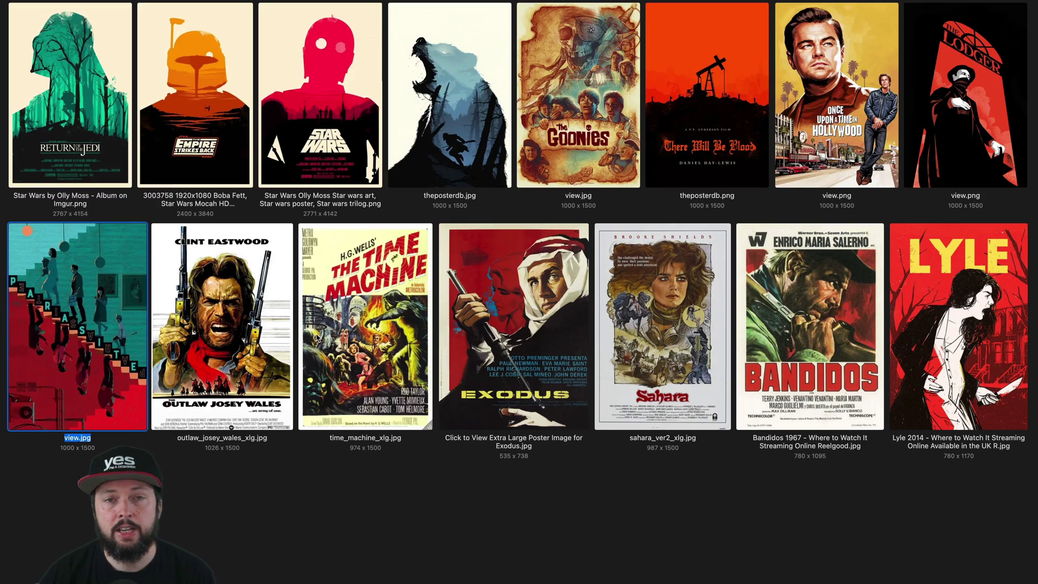
Step: Open The Outlaw Josey Wales poster full screen, zoom in on the face and fit the view again
{"action": "key", "text": "Right"}
{"action": "key", "text": "Return"}
{"action": "left_click", "coordinate": [499, 234]}
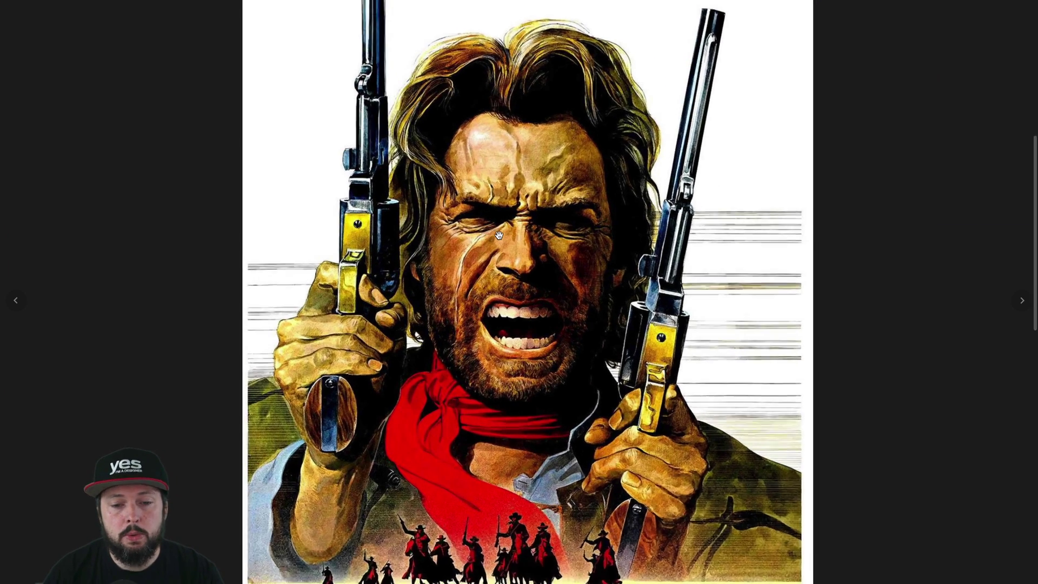
{"action": "scroll", "coordinate": [499, 234], "scroll_direction": "up", "scroll_amount": 1}
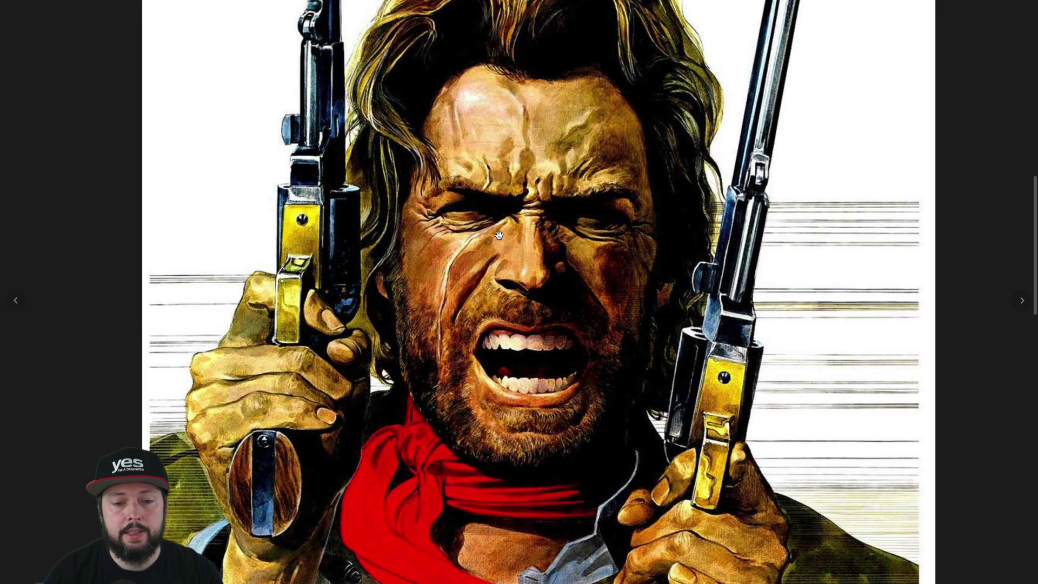
{"action": "left_click", "coordinate": [498, 235]}
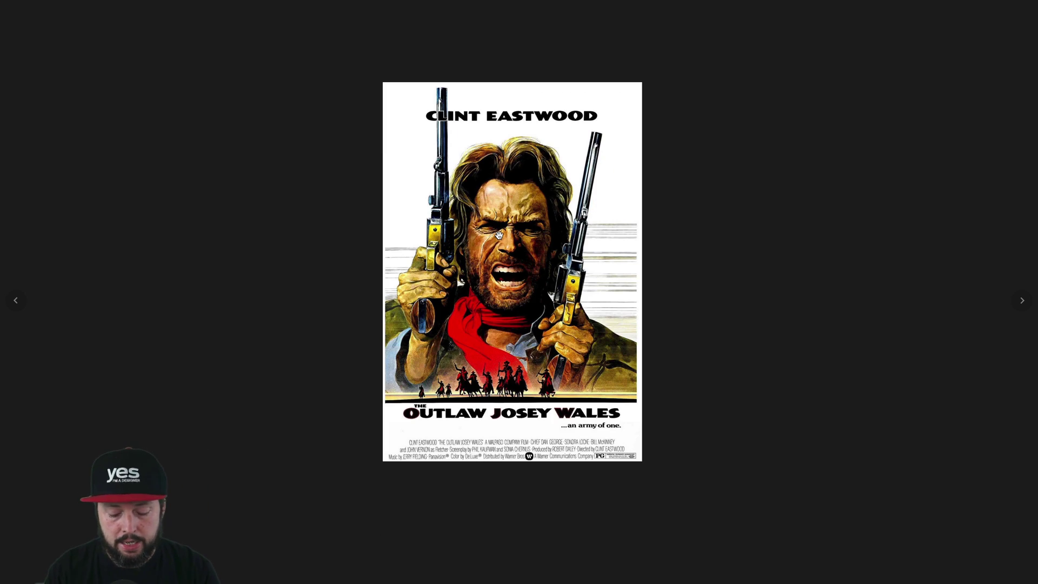
{"action": "key", "text": "ctrl+9"}
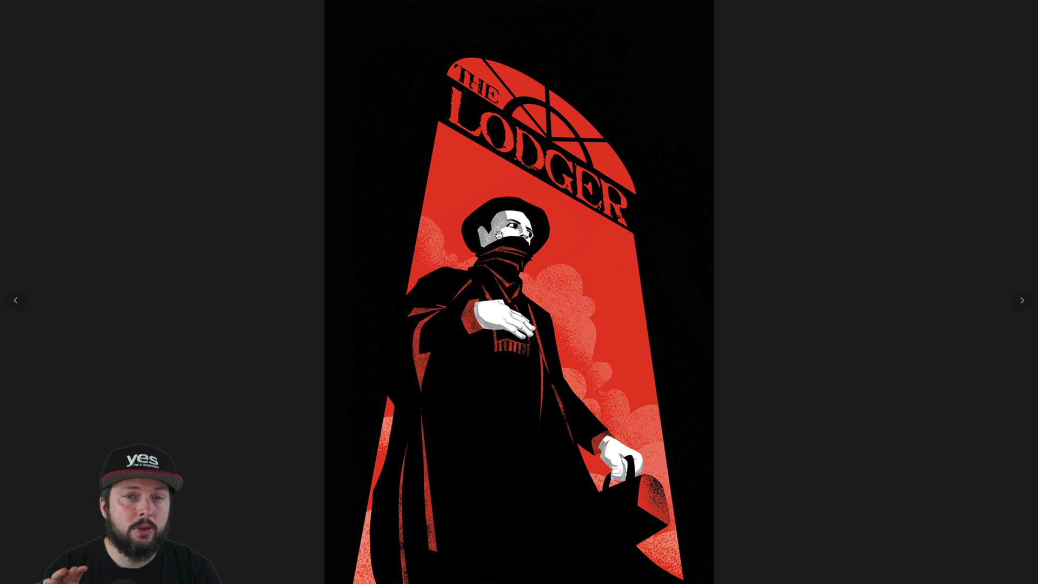
Step: Flip The Lodger poster horizontally in the full-screen view and leave the presentation
{"action": "key", "text": "shift+f"}
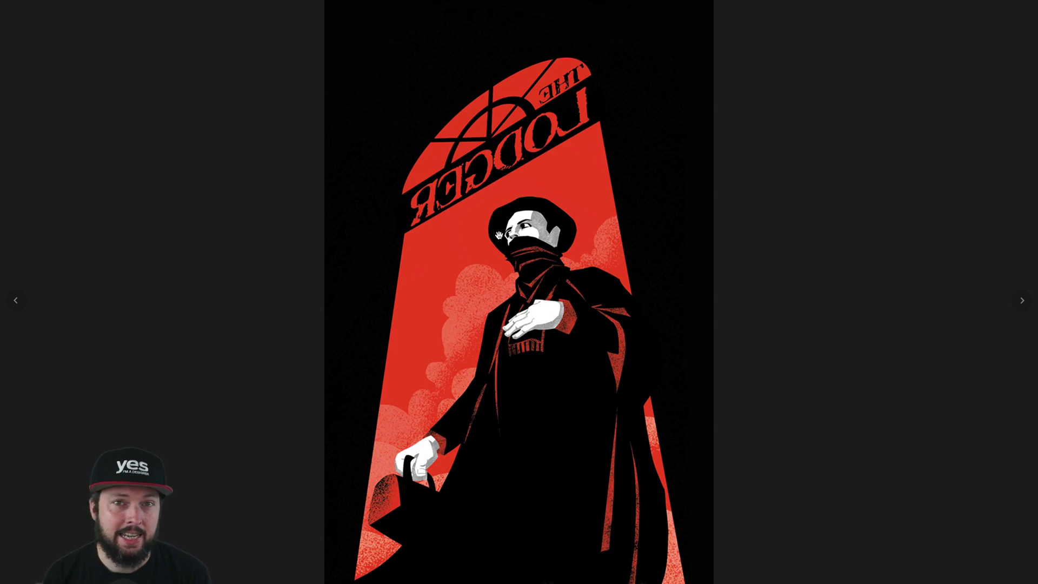
{"action": "key", "text": "Escape"}
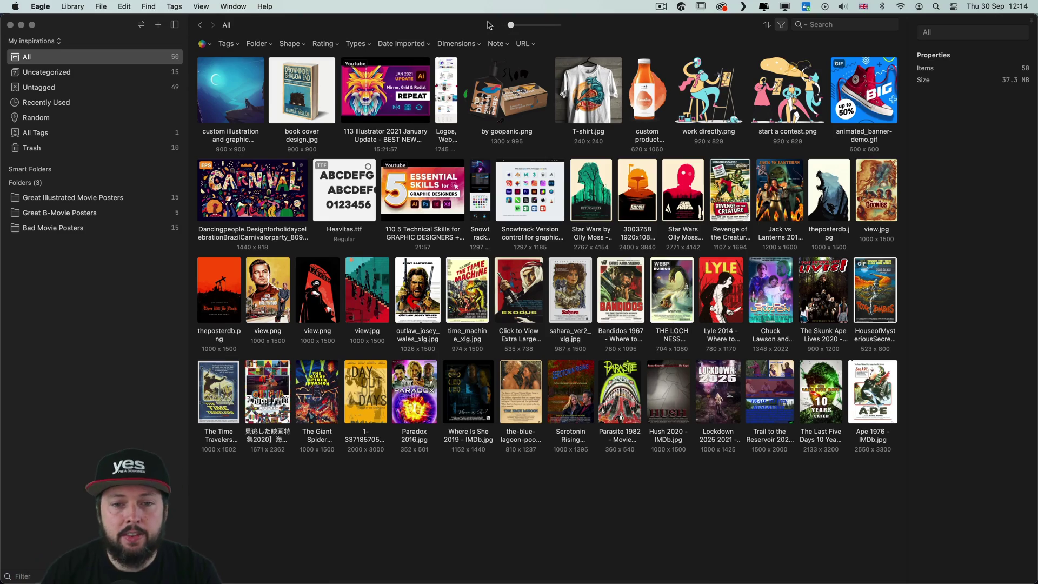
Step: Switch the layout of all library items to Waterfall and select the tall 99designs page capture
{"action": "mouse_move", "coordinate": [510, 25]}
{"action": "left_mouse_down"}
{"action": "mouse_move", "coordinate": [526, 26]}
{"action": "mouse_move", "coordinate": [494, 25]}
{"action": "left_mouse_up"}
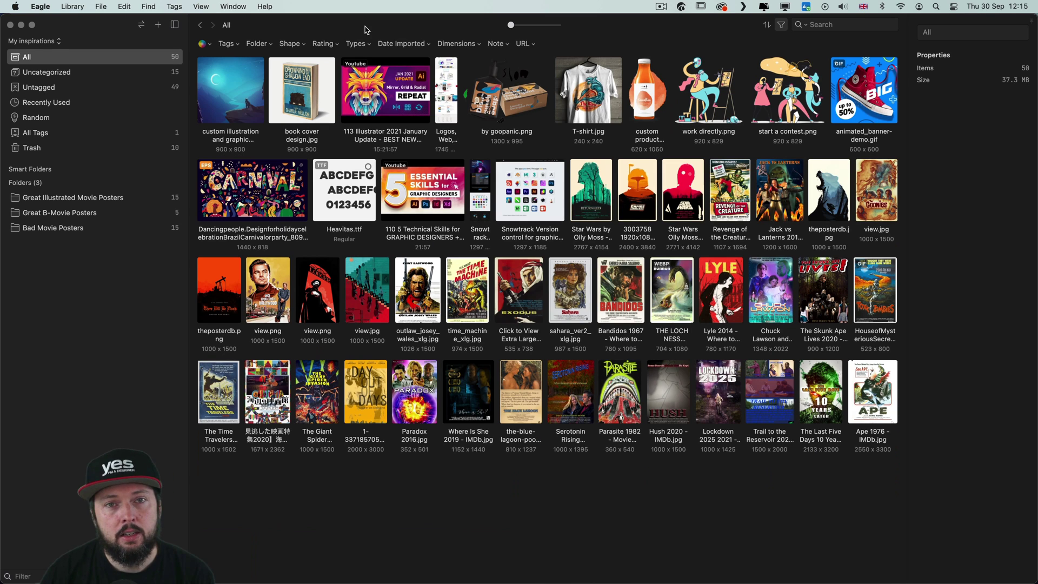
{"action": "left_click", "coordinate": [205, 7]}
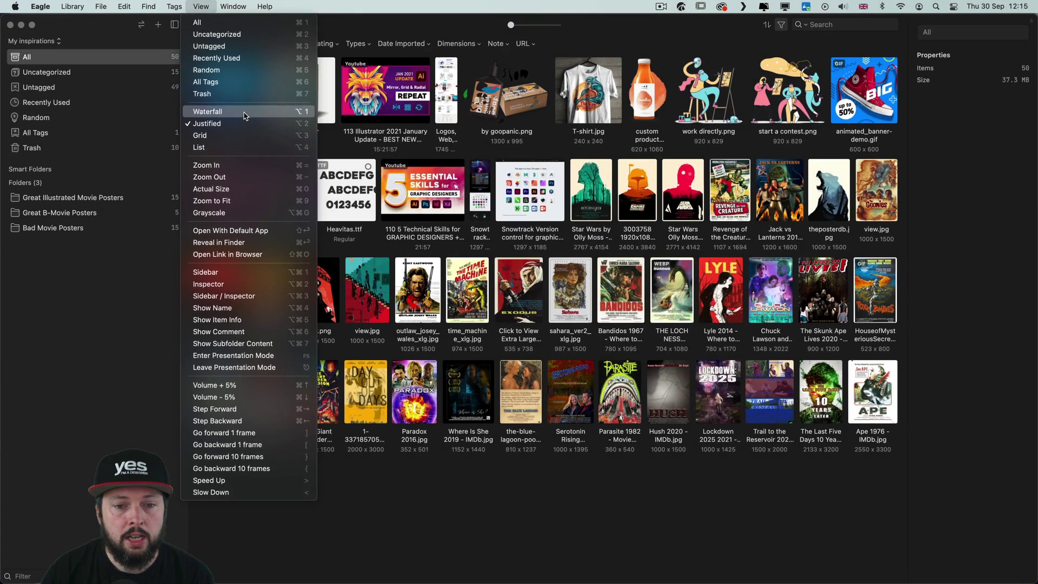
{"action": "left_click", "coordinate": [244, 110]}
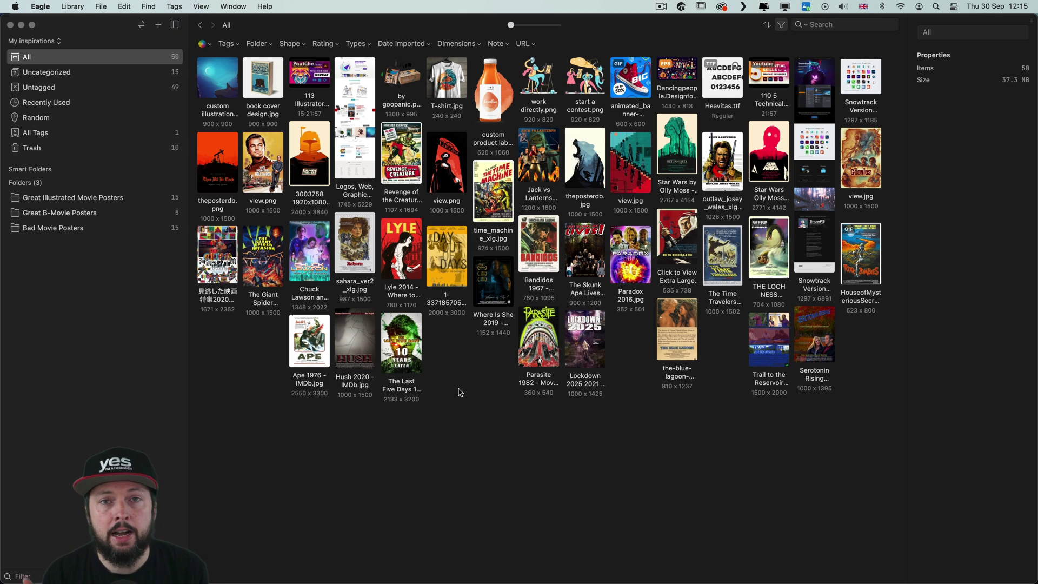
{"action": "left_click", "coordinate": [351, 105]}
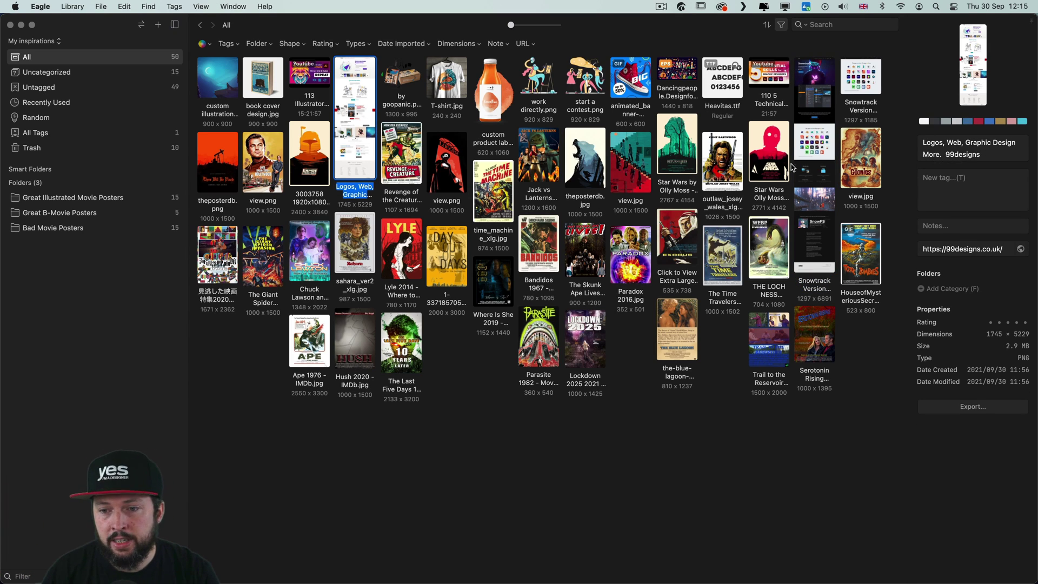
Step: Switch the library layout to Justified and select the tall 99designs and Snowtrack page captures to compare their thumbnails
{"action": "left_click", "coordinate": [805, 170]}
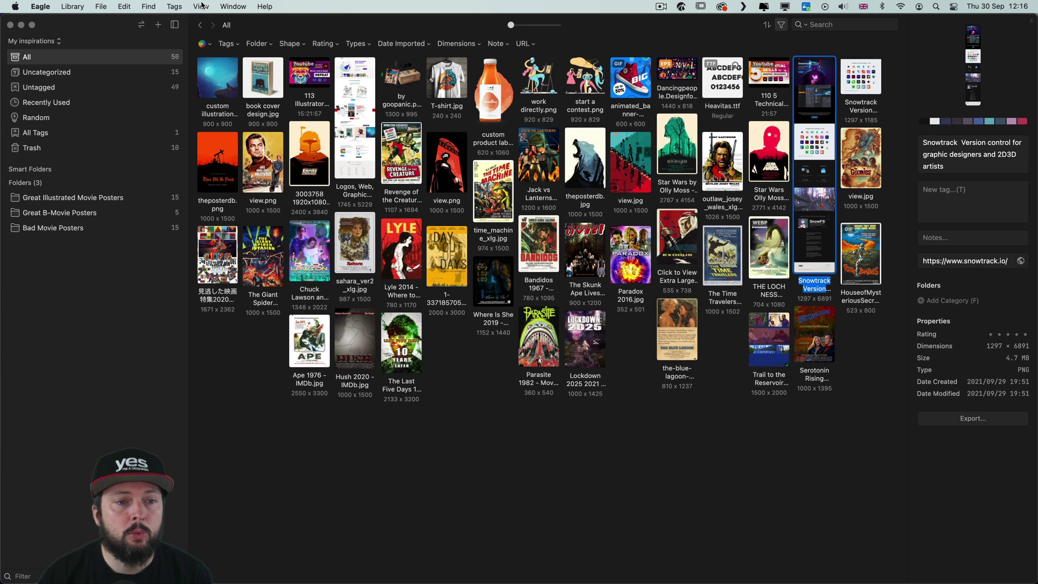
{"action": "left_click", "coordinate": [201, 6]}
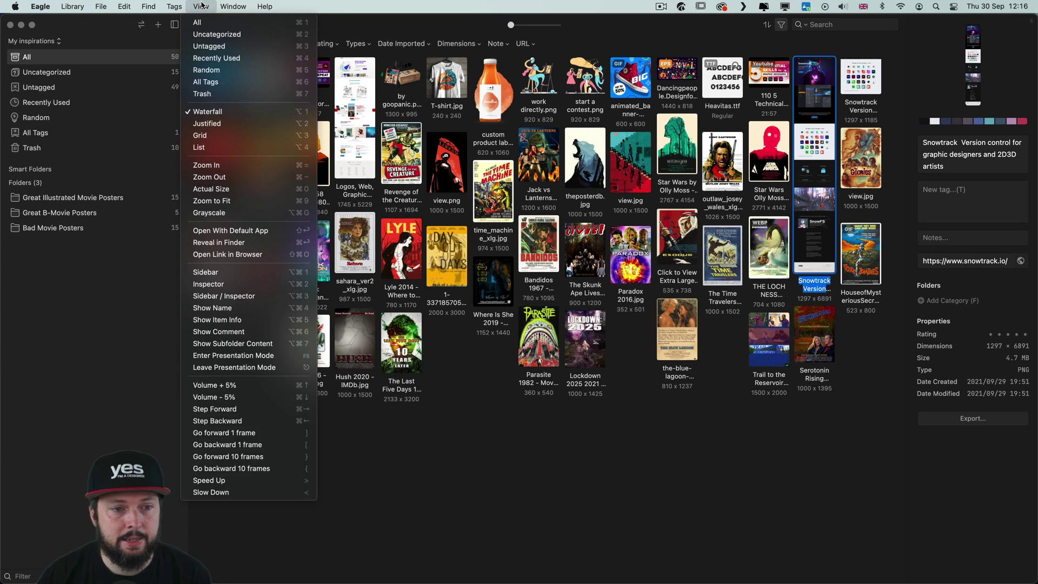
{"action": "left_click", "coordinate": [232, 123]}
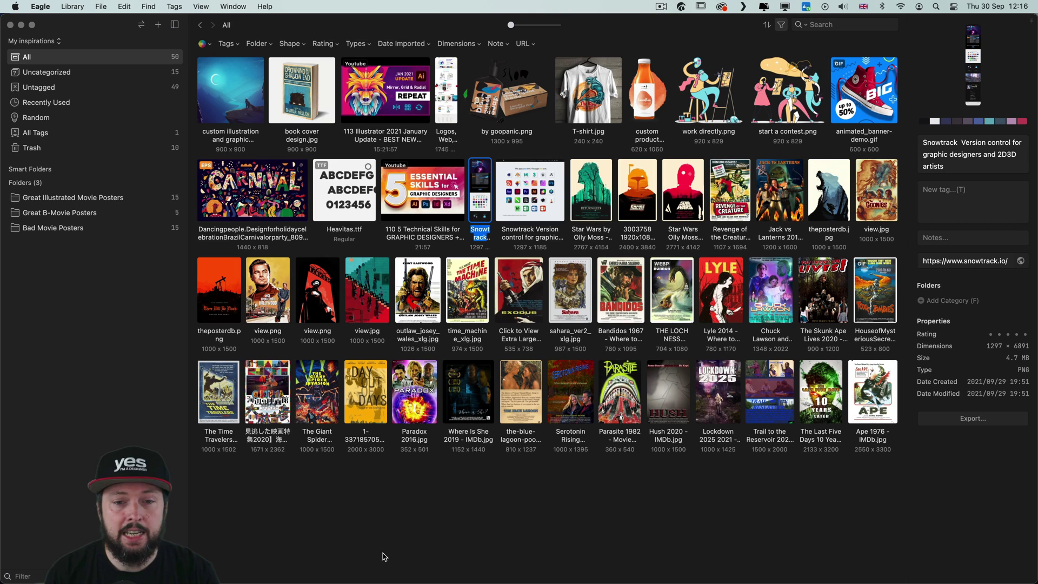
{"action": "left_click", "coordinate": [450, 83]}
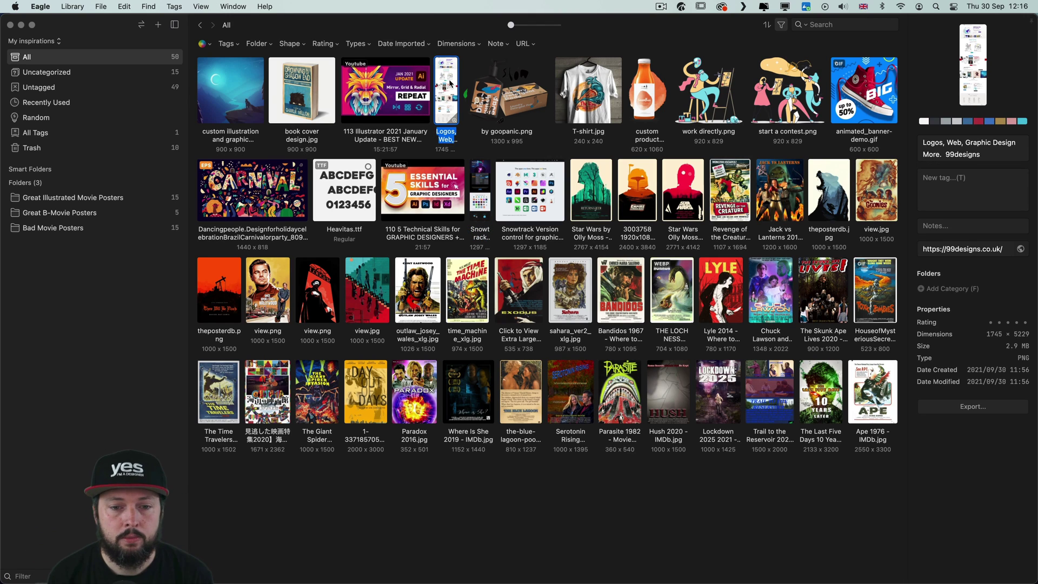
{"action": "left_click", "coordinate": [483, 189]}
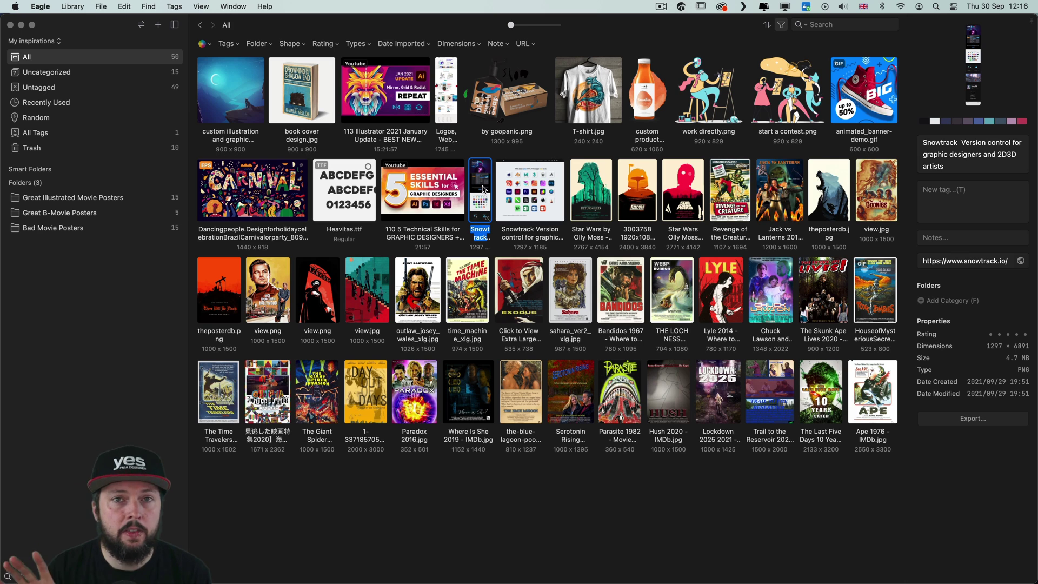
Step: Open the animated_banner-demo GIF in the large preview and check its playback controls
{"action": "left_click", "coordinate": [865, 81]}
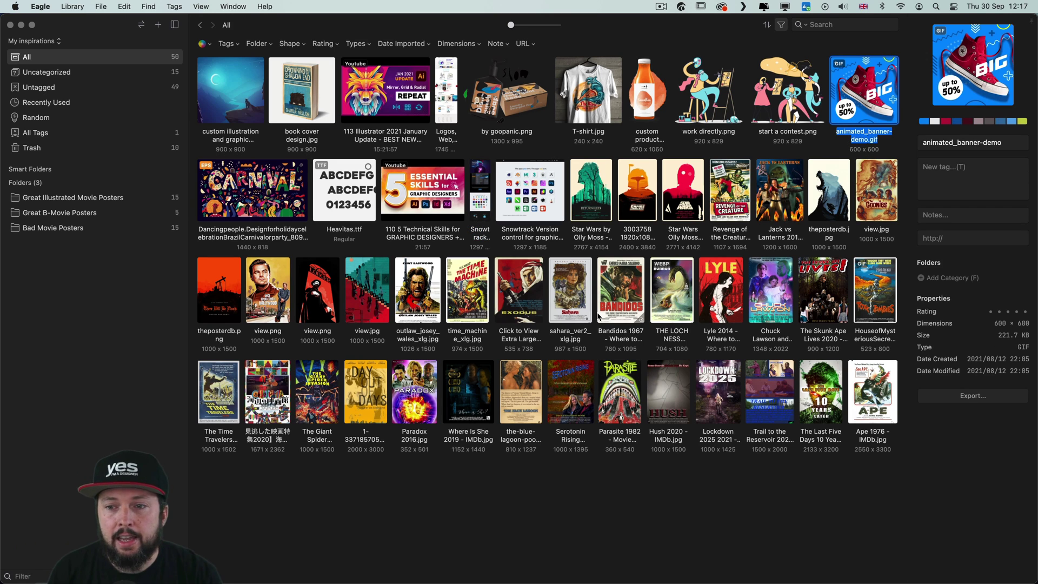
{"action": "double_click", "coordinate": [865, 81]}
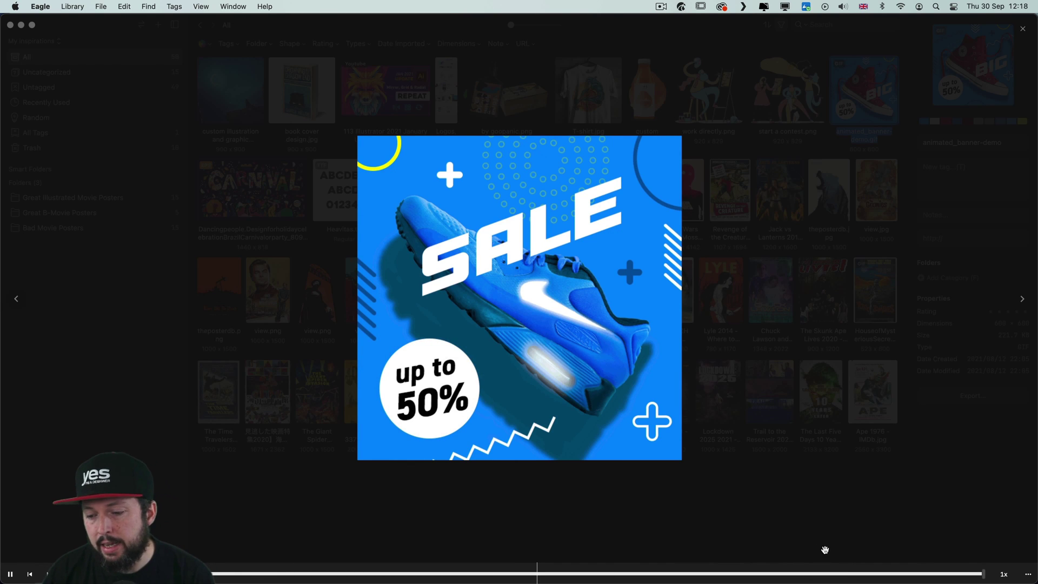
{"action": "left_click", "coordinate": [994, 575]}
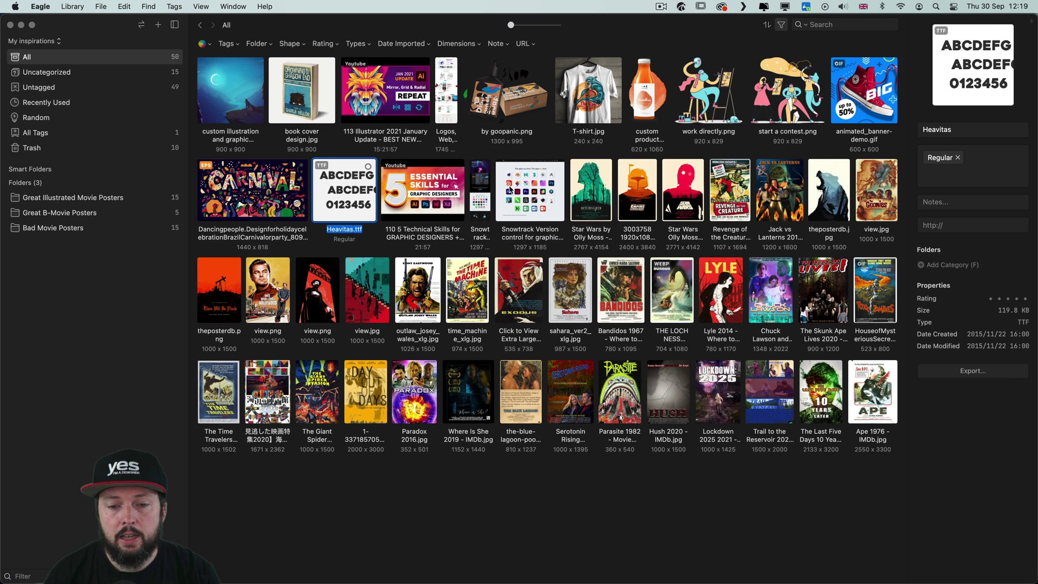
Step: Open the Heavitas.ttf font preview and examine its sample text from the heading through the italic and underlined paragraphs
{"action": "left_click", "coordinate": [517, 191]}
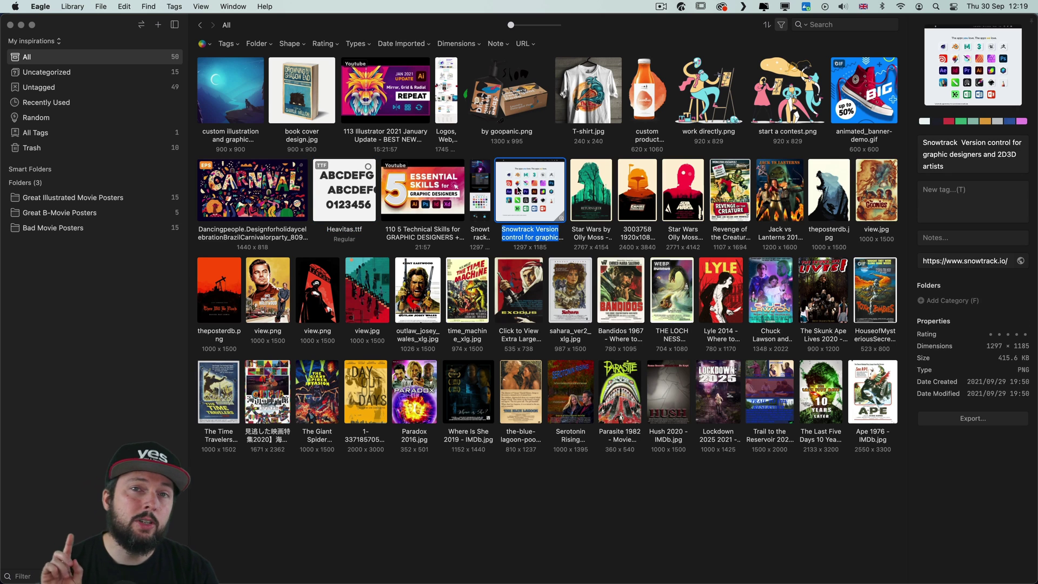
{"action": "left_click", "coordinate": [337, 193]}
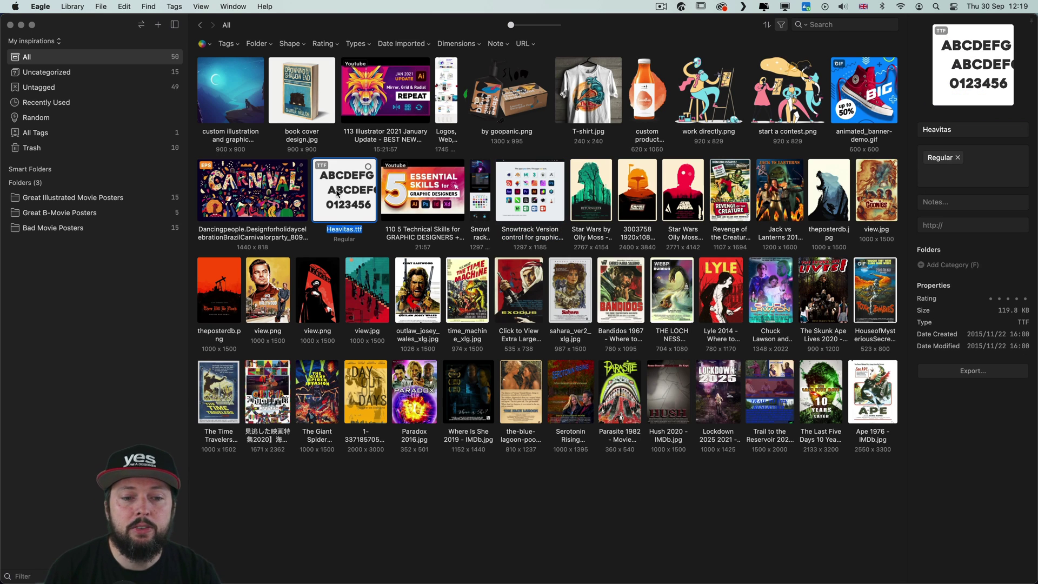
{"action": "double_click", "coordinate": [337, 192]}
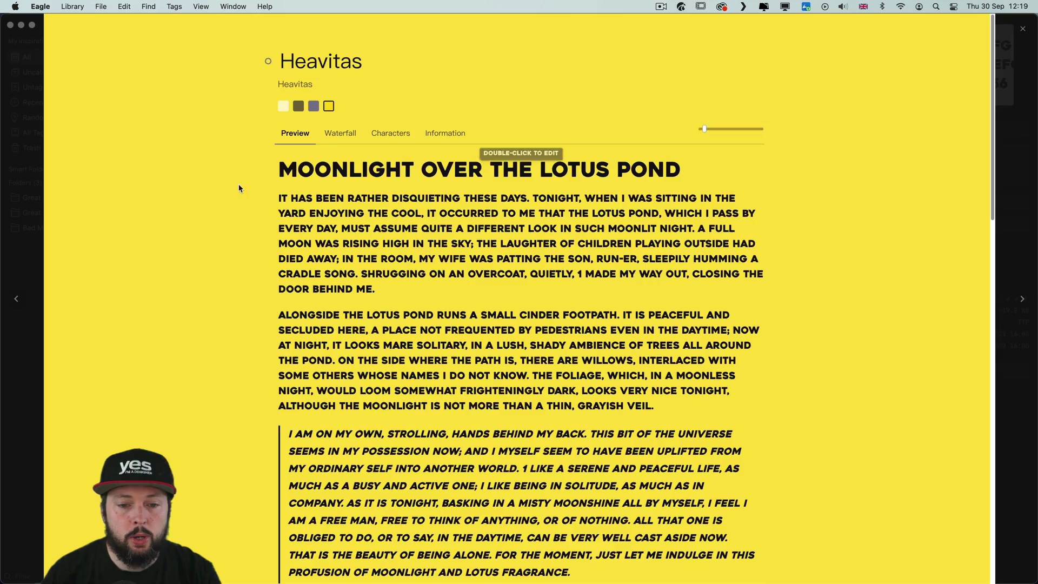
{"action": "scroll", "coordinate": [236, 188], "scroll_direction": "down", "scroll_amount": 10}
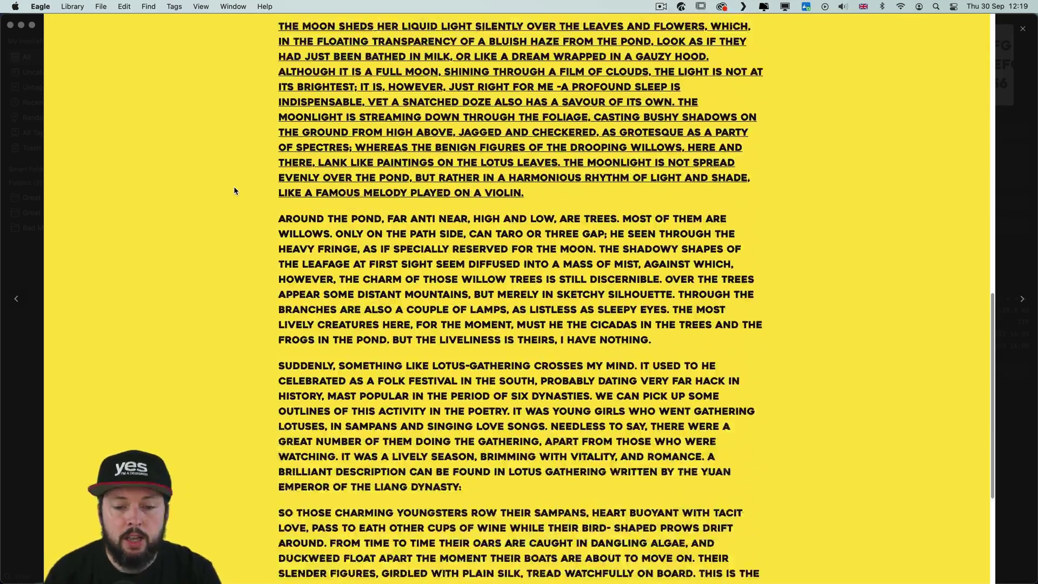
{"action": "scroll", "coordinate": [233, 186], "scroll_direction": "up", "scroll_amount": 15}
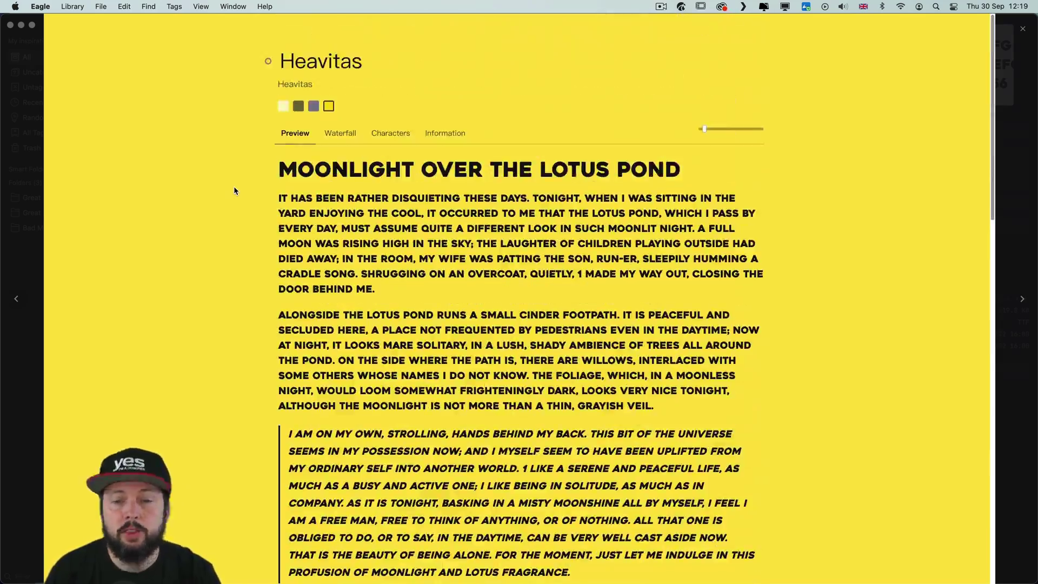
{"action": "scroll", "coordinate": [231, 189], "scroll_direction": "down", "scroll_amount": 3}
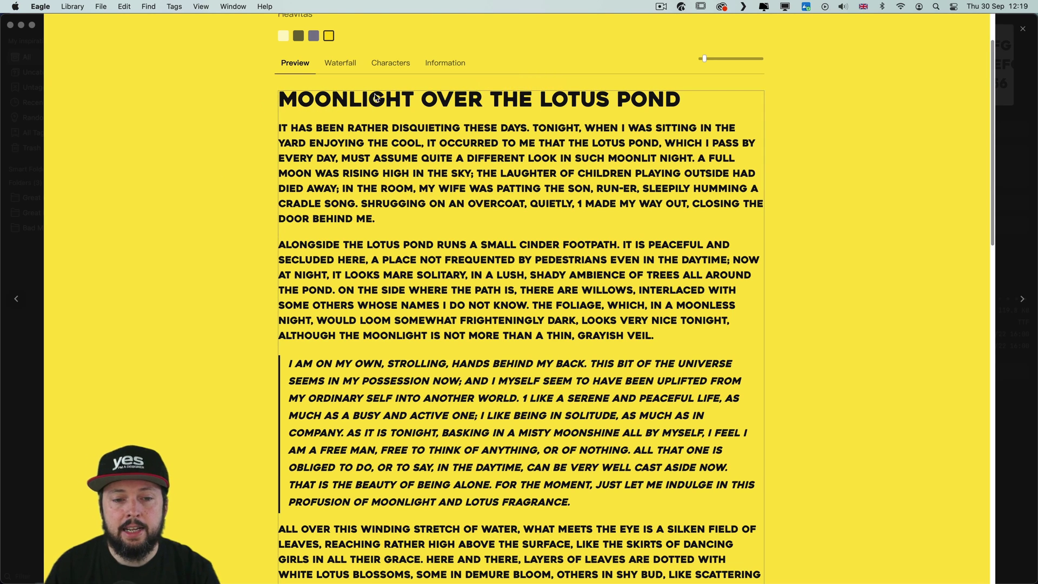
{"action": "scroll", "coordinate": [281, 278], "scroll_direction": "down", "scroll_amount": 5}
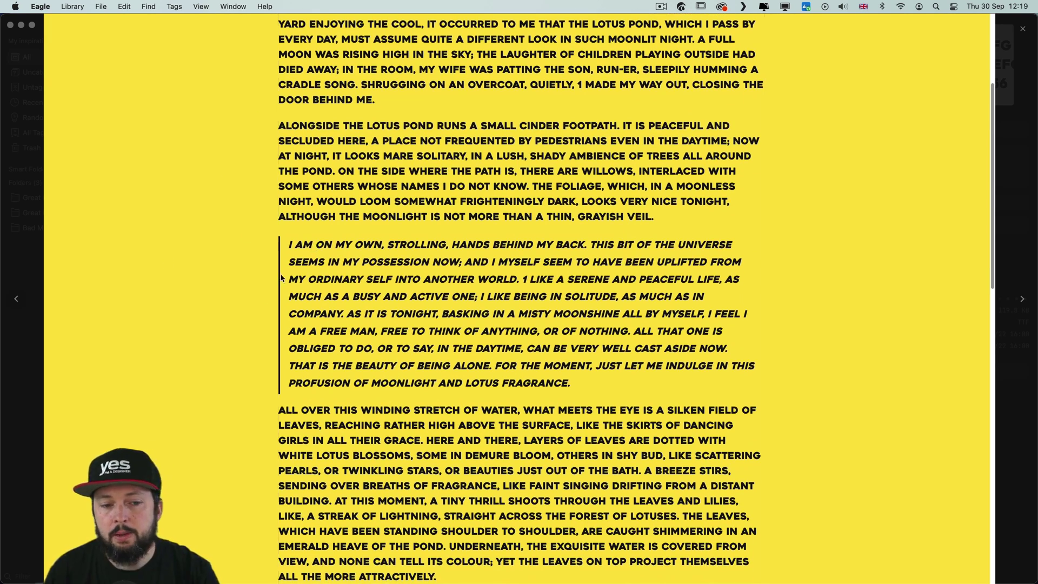
{"action": "scroll", "coordinate": [285, 316], "scroll_direction": "down", "scroll_amount": 10}
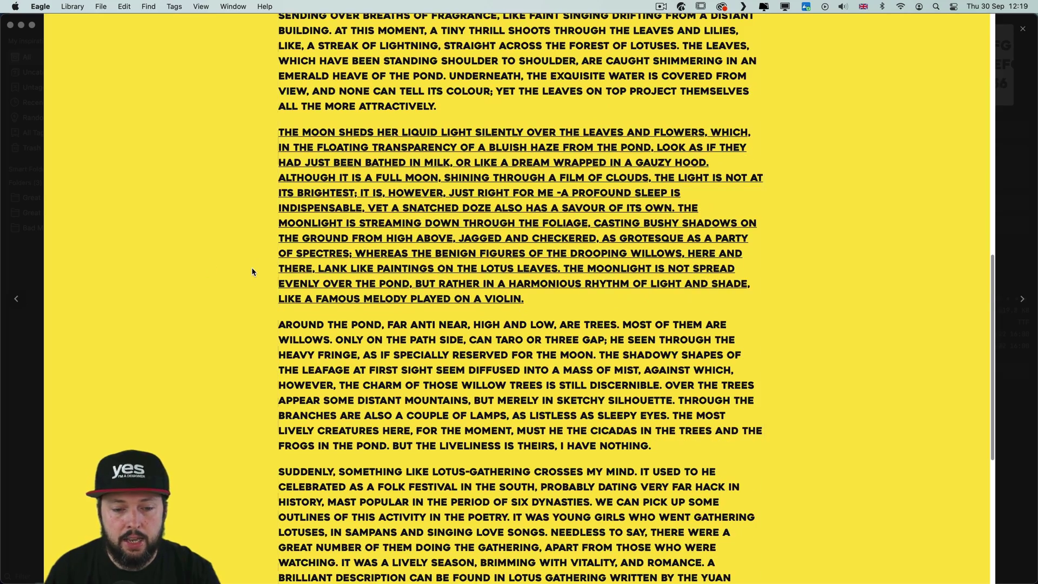
{"action": "scroll", "coordinate": [252, 267], "scroll_direction": "down", "scroll_amount": 12}
{"action": "scroll", "coordinate": [251, 267], "scroll_direction": "up", "scroll_amount": 20}
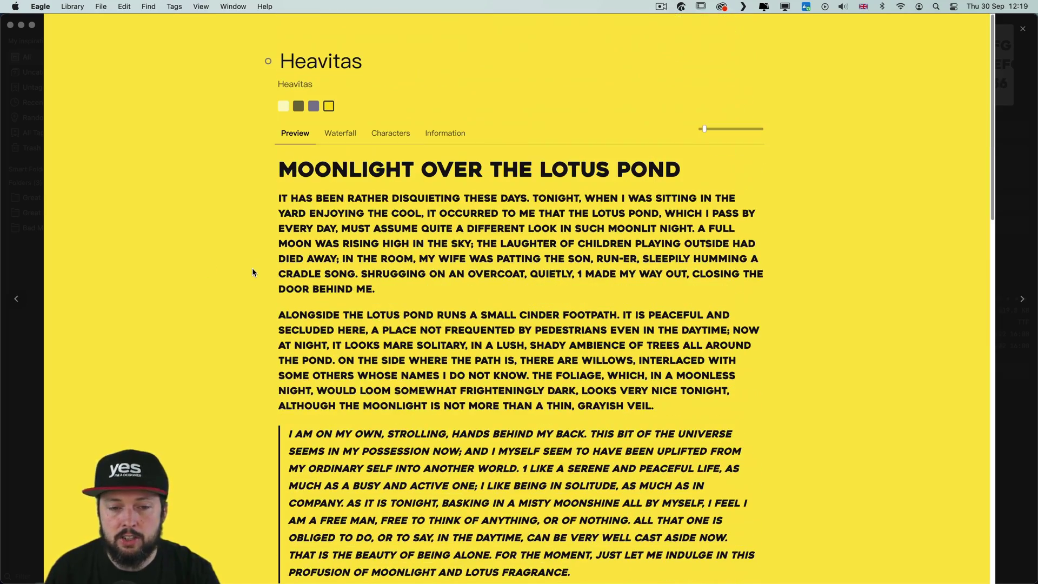
Step: Slightly reduce the Heavitas sample text size and try the blue background before setting the preview background to dark grey
{"action": "left_click_drag", "start_coordinate": [704, 131], "coordinate": [703, 129]}
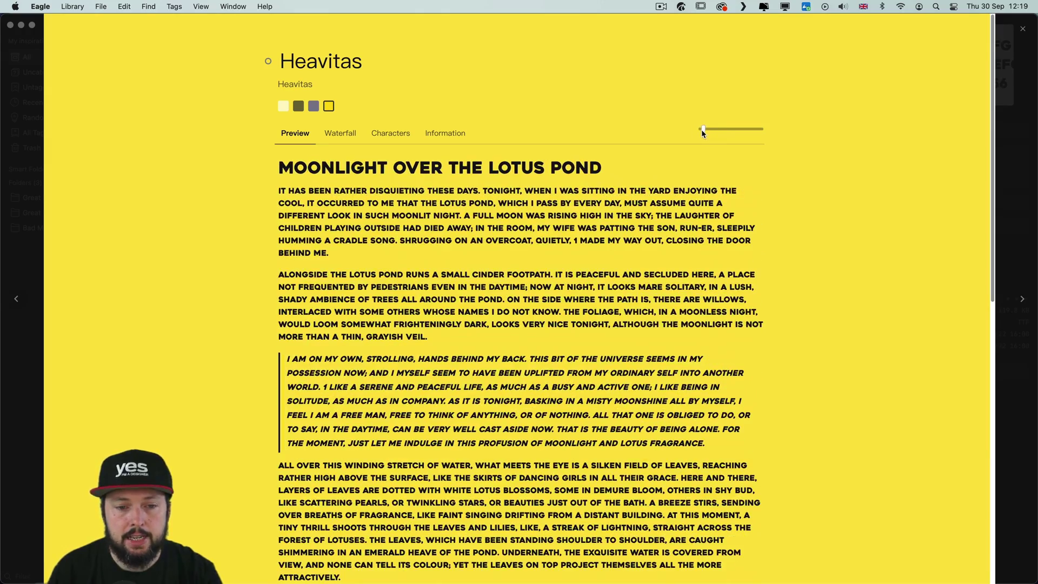
{"action": "left_click", "coordinate": [315, 107]}
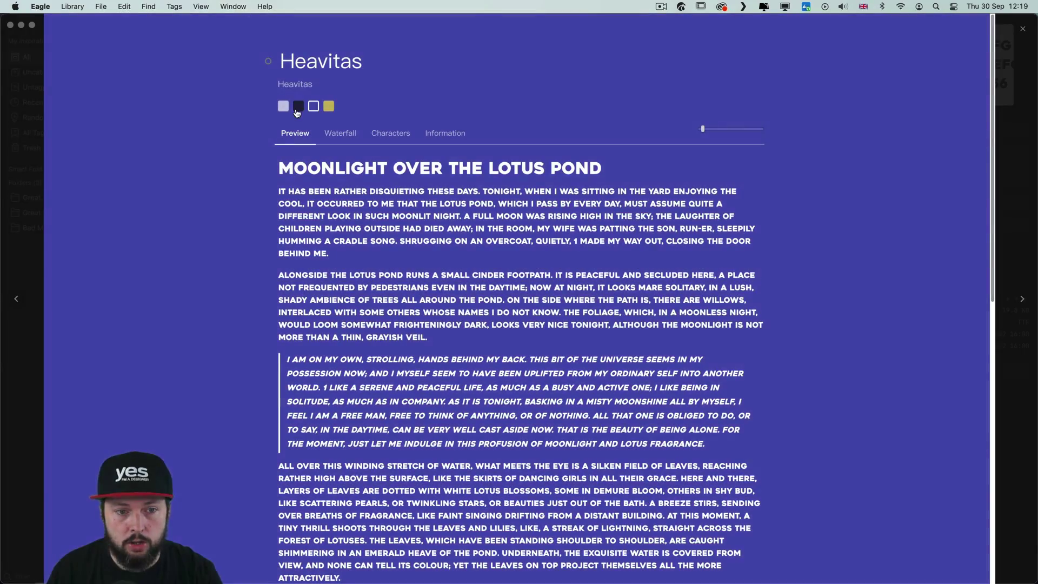
{"action": "left_click", "coordinate": [297, 108]}
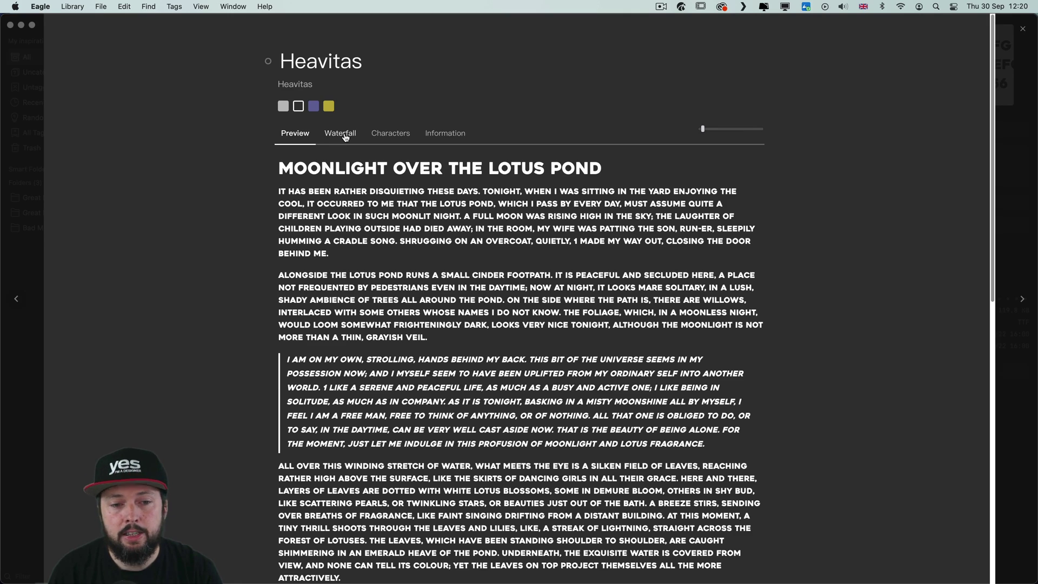
Step: Examine the Heavitas font's Waterfall, Characters and Information views
{"action": "left_click", "coordinate": [345, 135]}
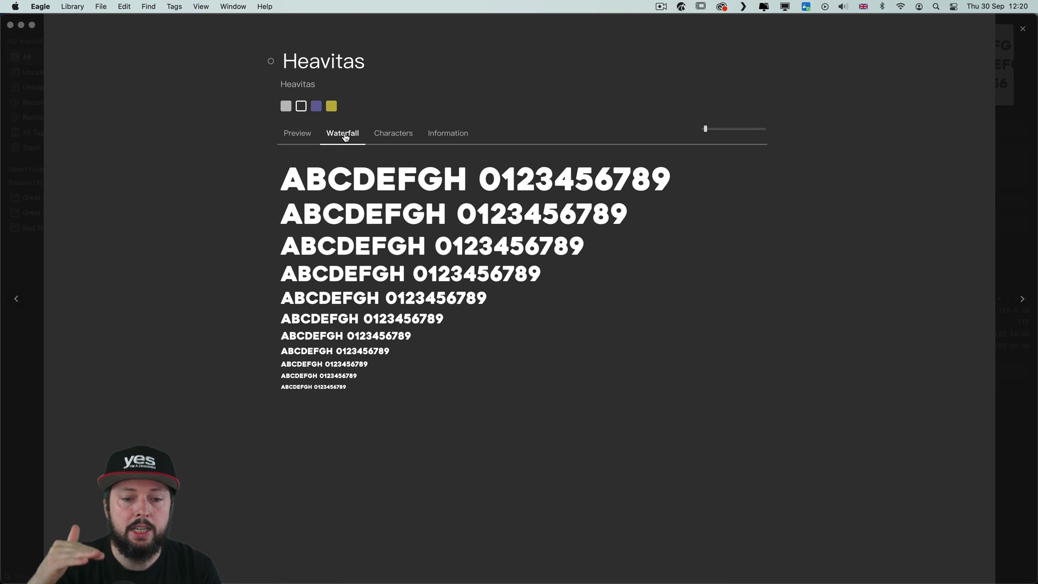
{"action": "left_click", "coordinate": [394, 135]}
{"action": "left_click", "coordinate": [451, 134]}
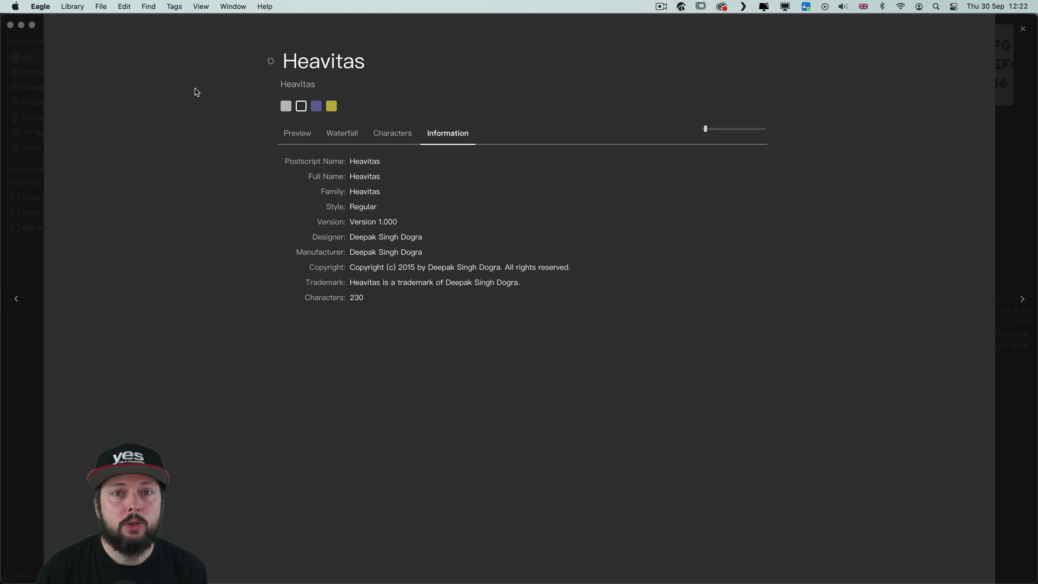
Step: Activate the Heavitas font from its preview and deactivate it again
{"action": "left_click", "coordinate": [271, 62]}
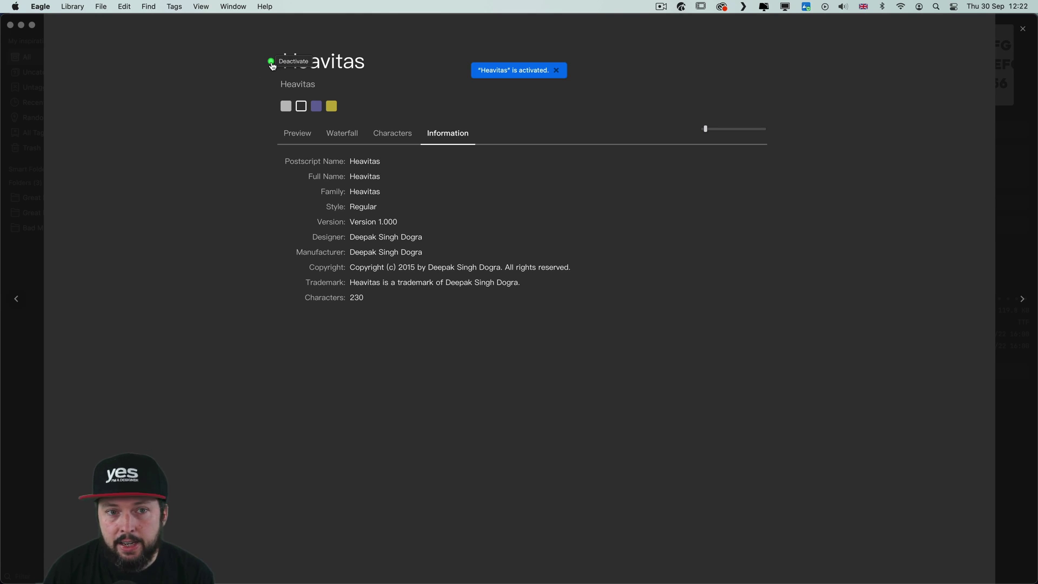
{"action": "left_click", "coordinate": [270, 63]}
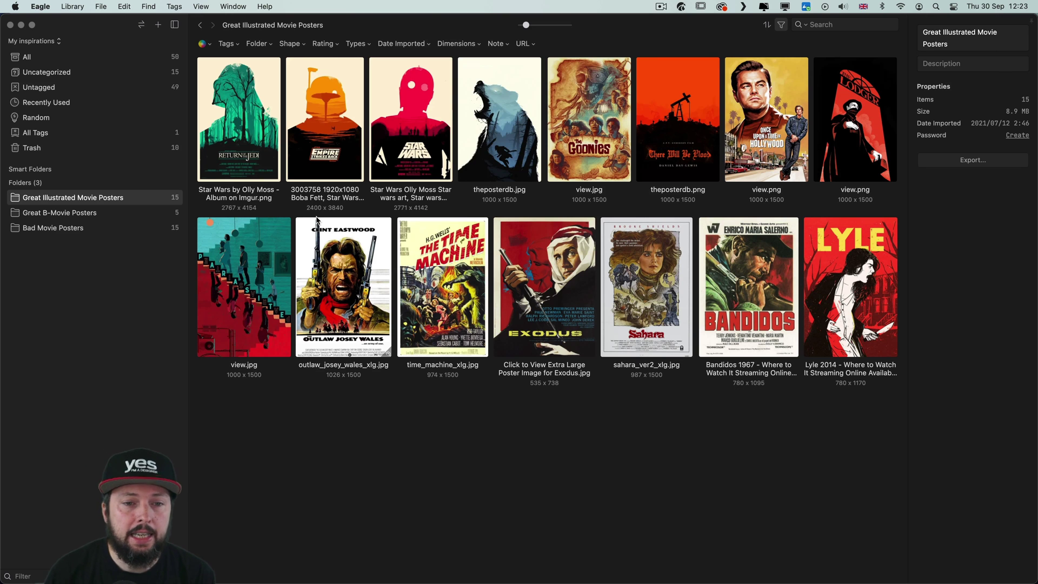
Step: Look through the Types, Dimensions, Date Imported, Rating and URL filter options for the Great Illustrated Movie Posters folder
{"action": "left_click", "coordinate": [358, 43]}
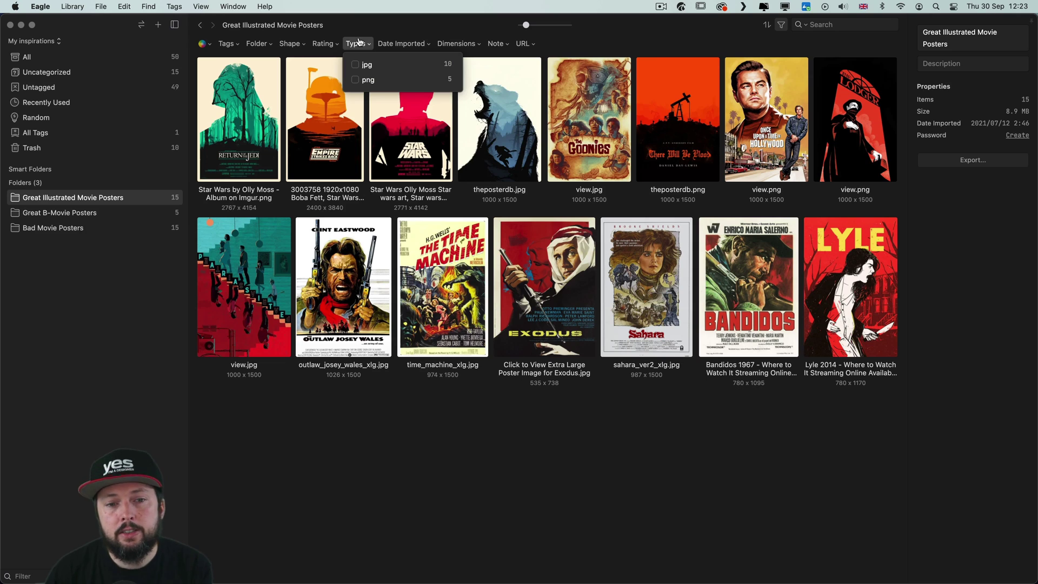
{"action": "left_click", "coordinate": [456, 43]}
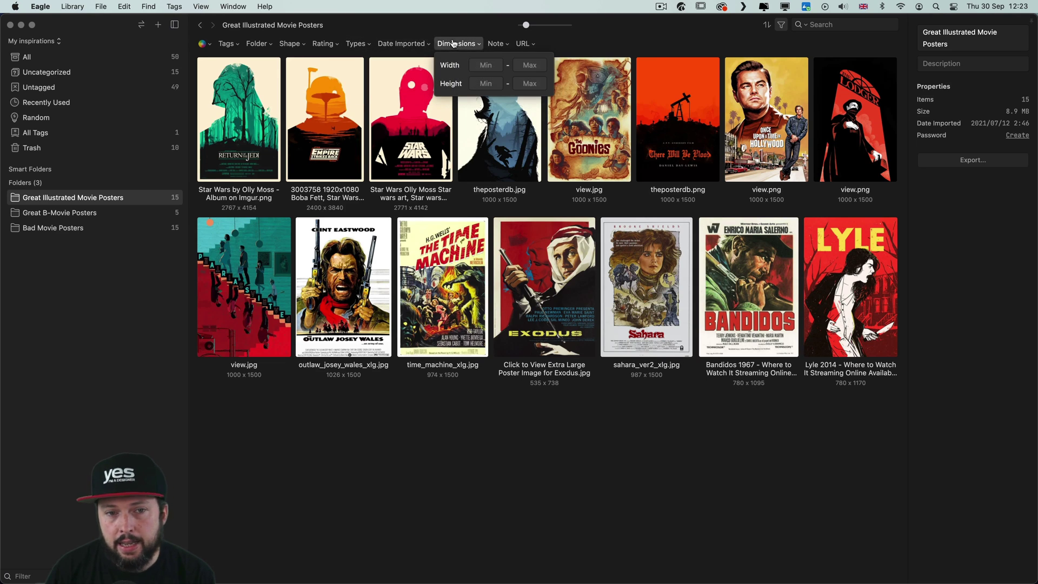
{"action": "left_click", "coordinate": [407, 45]}
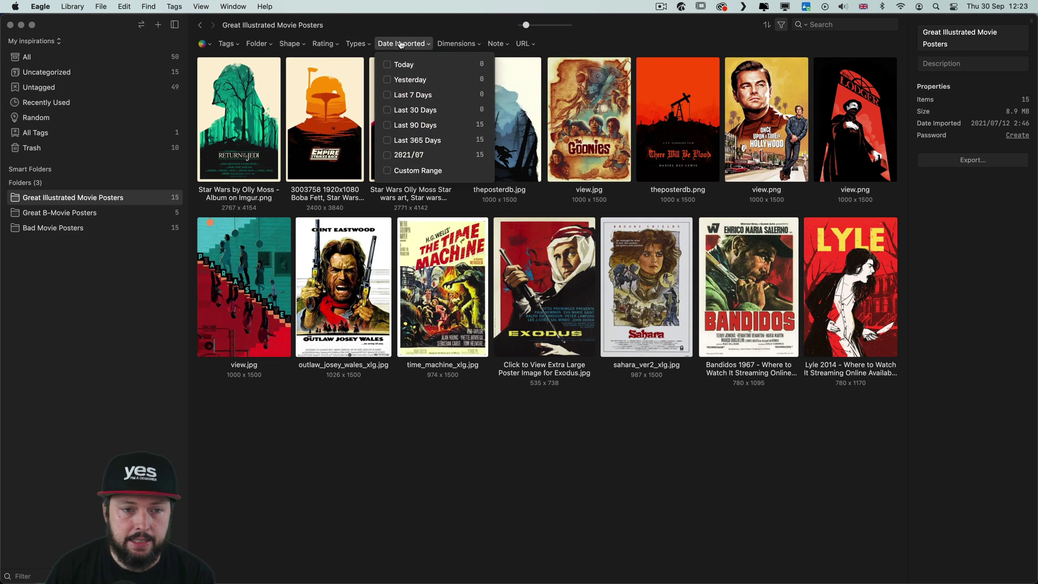
{"action": "left_click", "coordinate": [326, 44]}
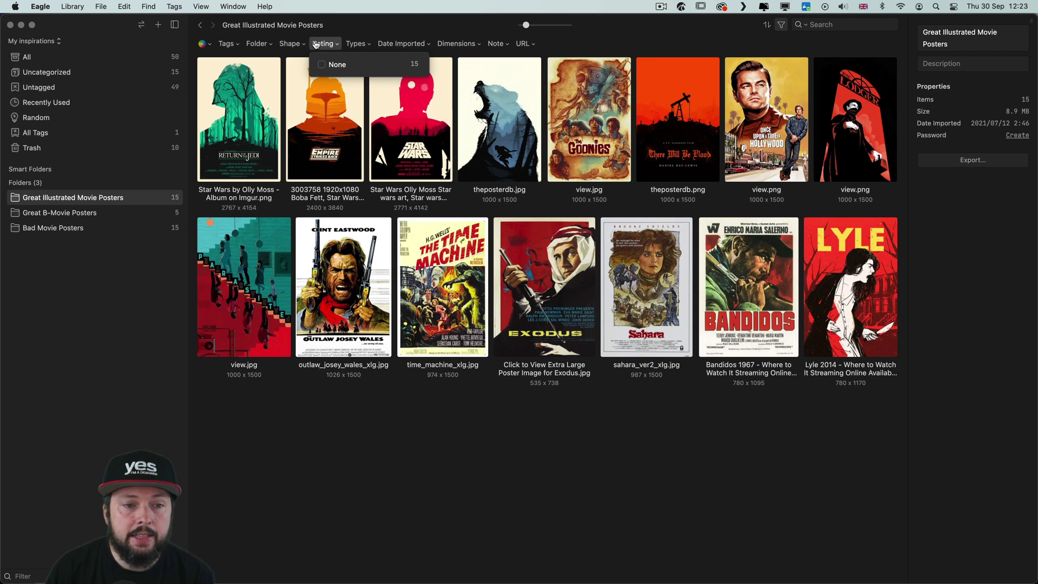
{"action": "left_click", "coordinate": [523, 43]}
{"action": "left_click", "coordinate": [511, 91]}
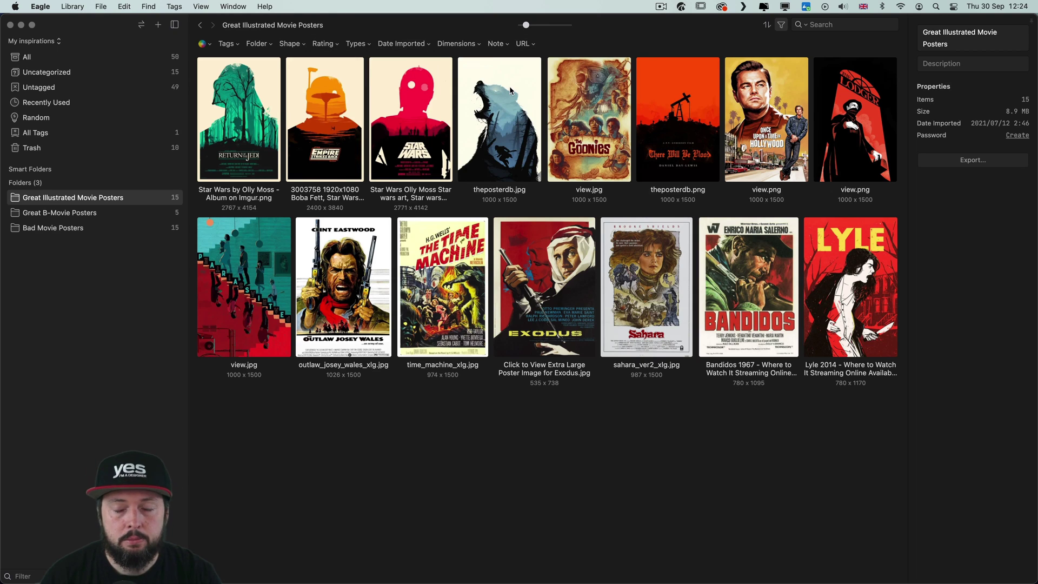
Step: Filter the Great Illustrated Movie Posters to items with a URL containing "theposterdb.", and clear the filter
{"action": "left_click", "coordinate": [533, 46]}
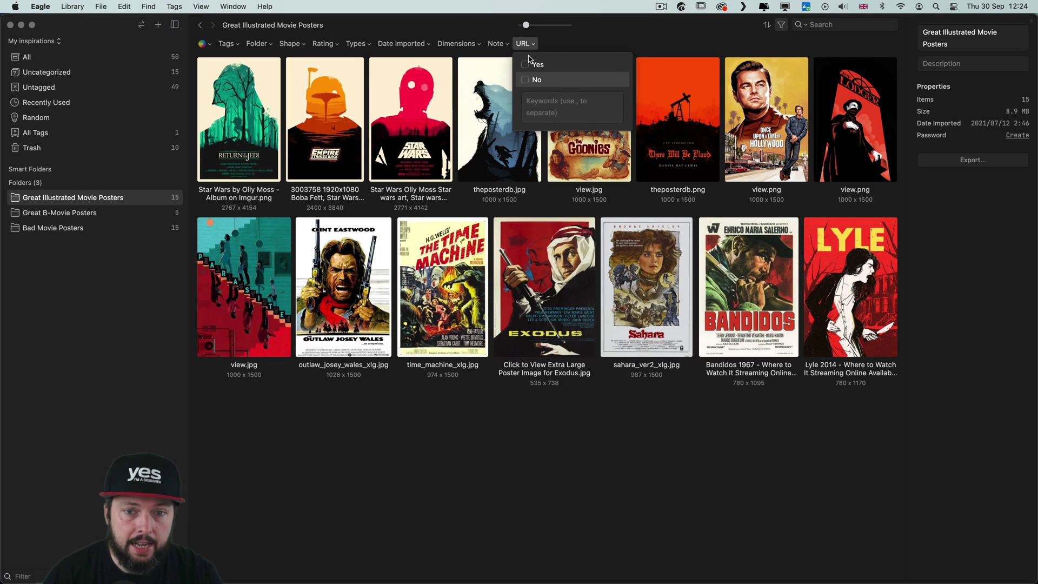
{"action": "left_click", "coordinate": [525, 65]}
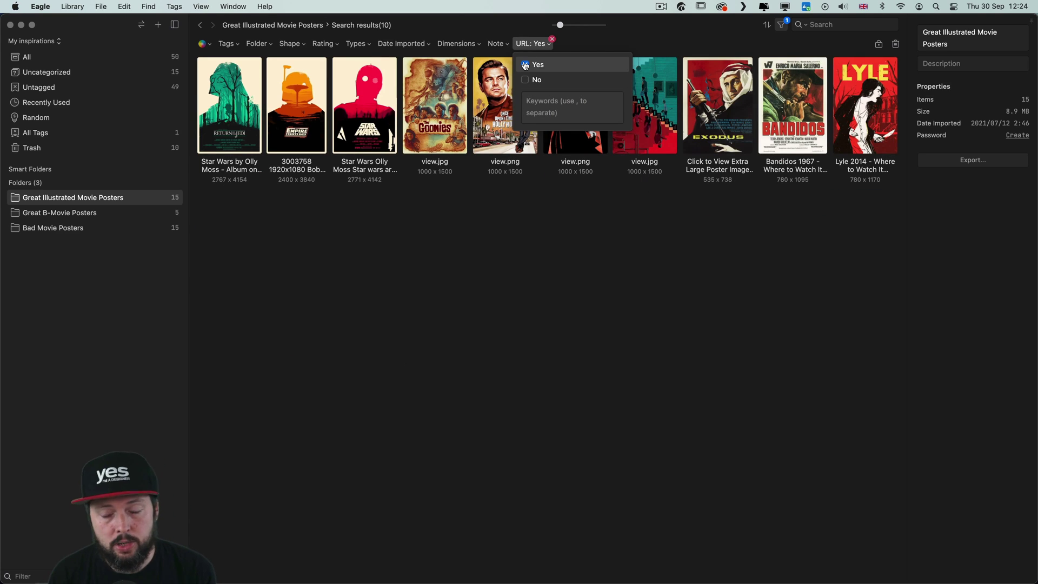
{"action": "left_click", "coordinate": [557, 106]}
{"action": "type", "text": "theposterdb."}
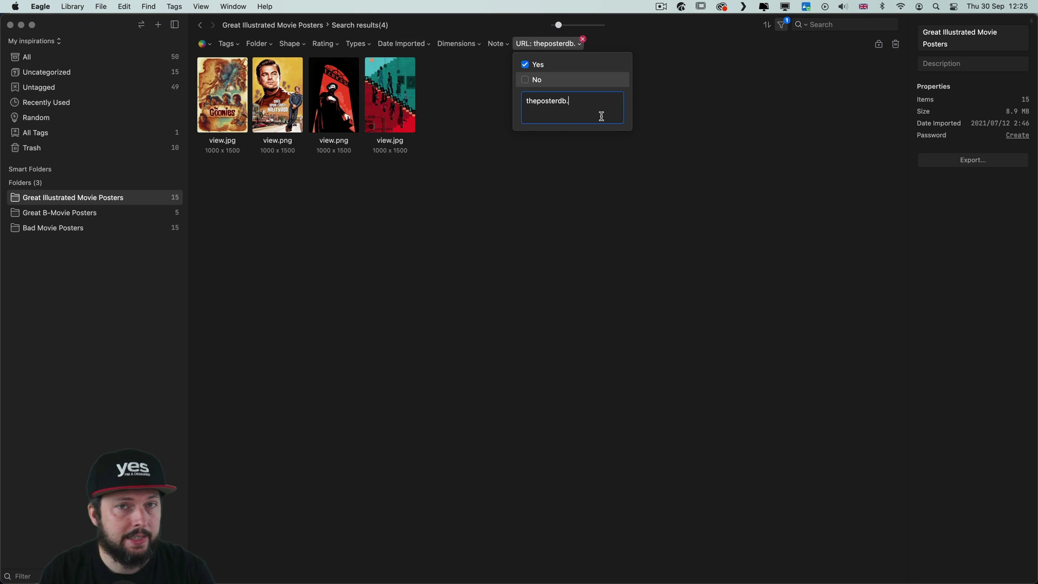
{"action": "left_click", "coordinate": [583, 39]}
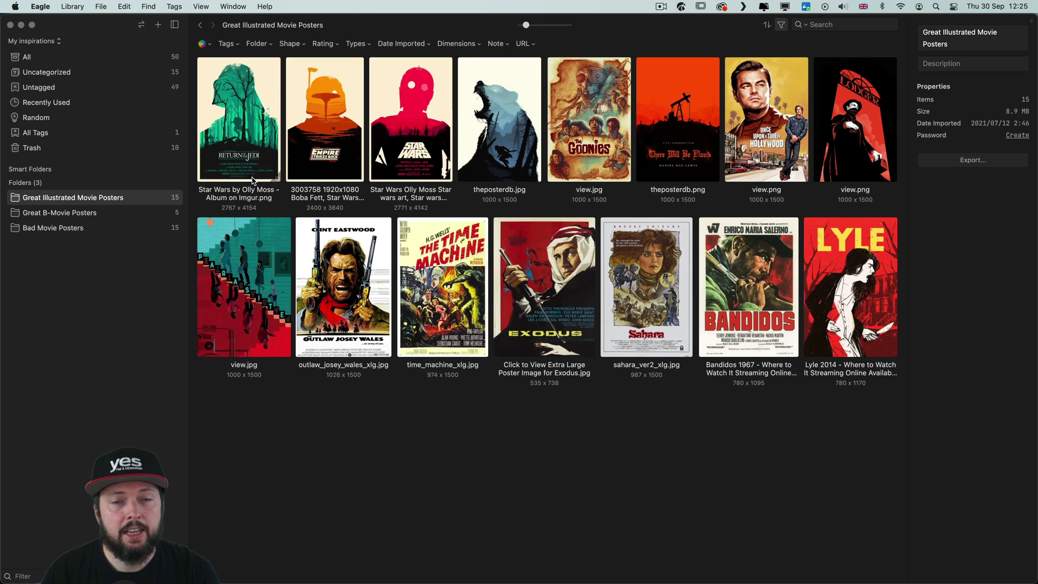
Step: Filter the Great Illustrated Movie Posters folder by the red preset colour
{"action": "left_click", "coordinate": [209, 45]}
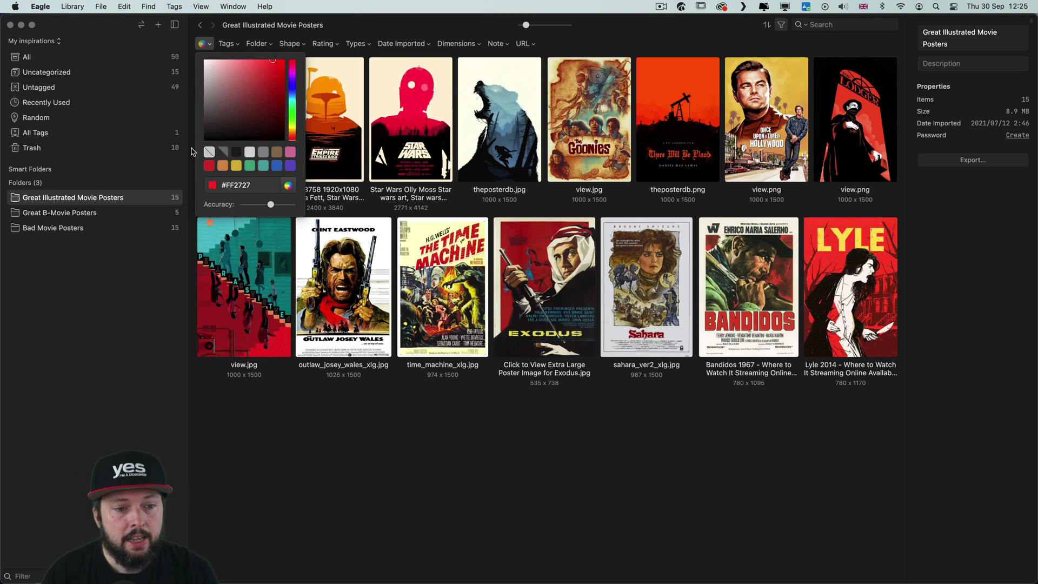
{"action": "left_click", "coordinate": [211, 167]}
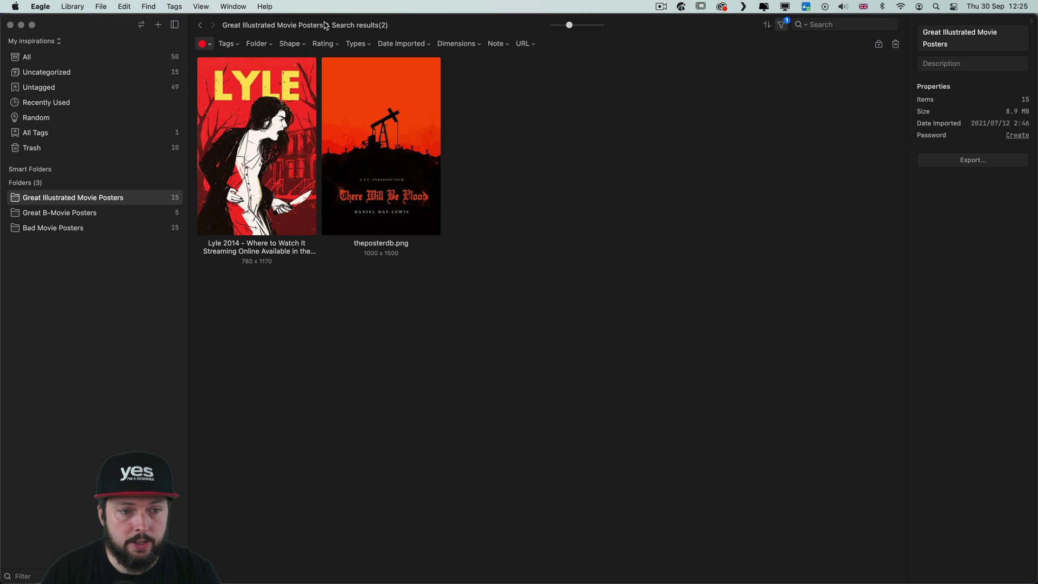
Step: Raise the red colour filter's accuracy to the maximum, view the matching posters, and clear the colour filter
{"action": "left_click", "coordinate": [209, 45]}
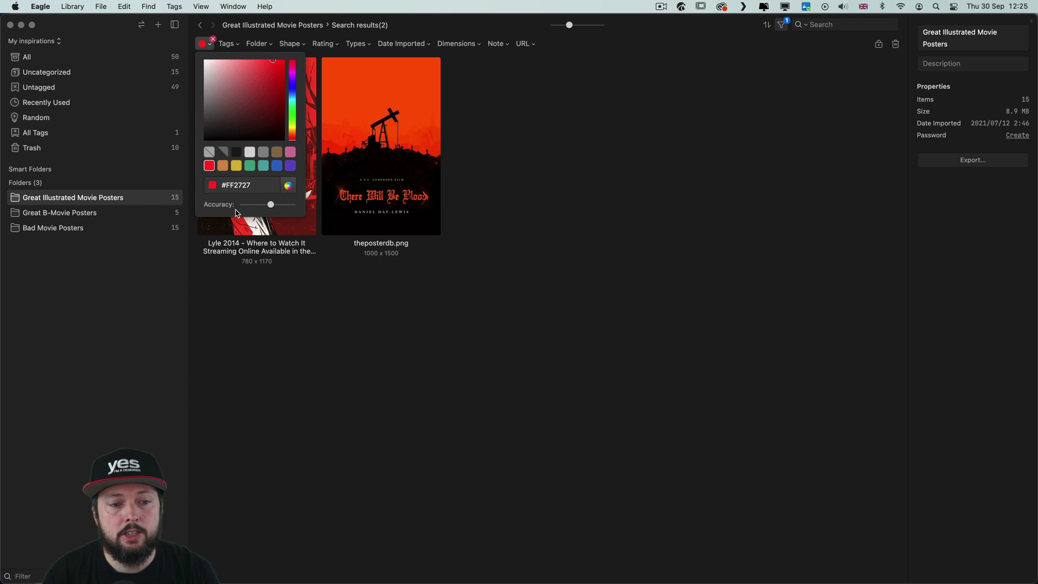
{"action": "left_click", "coordinate": [267, 205]}
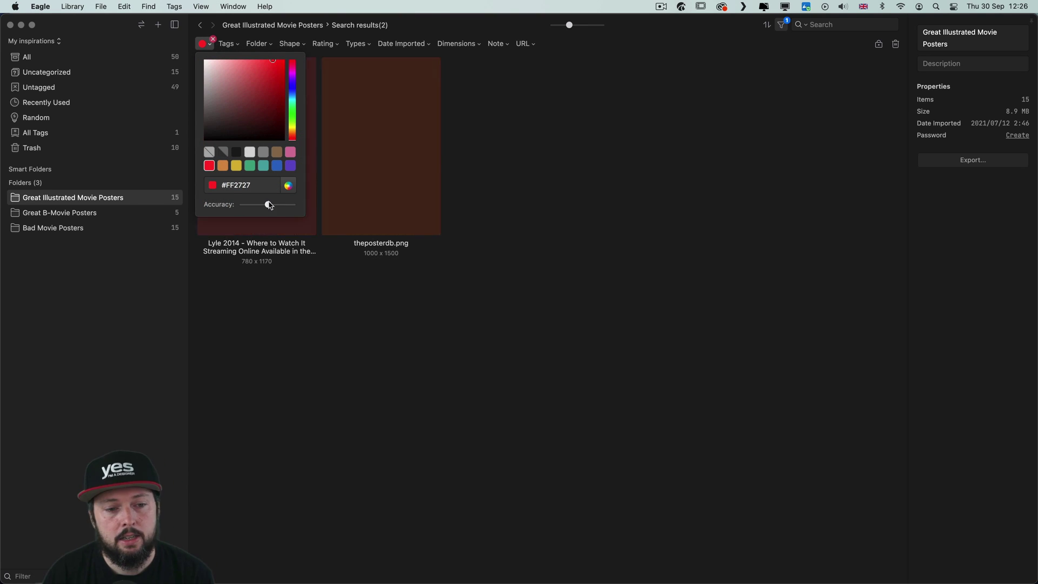
{"action": "left_click_drag", "start_coordinate": [268, 205], "coordinate": [300, 206]}
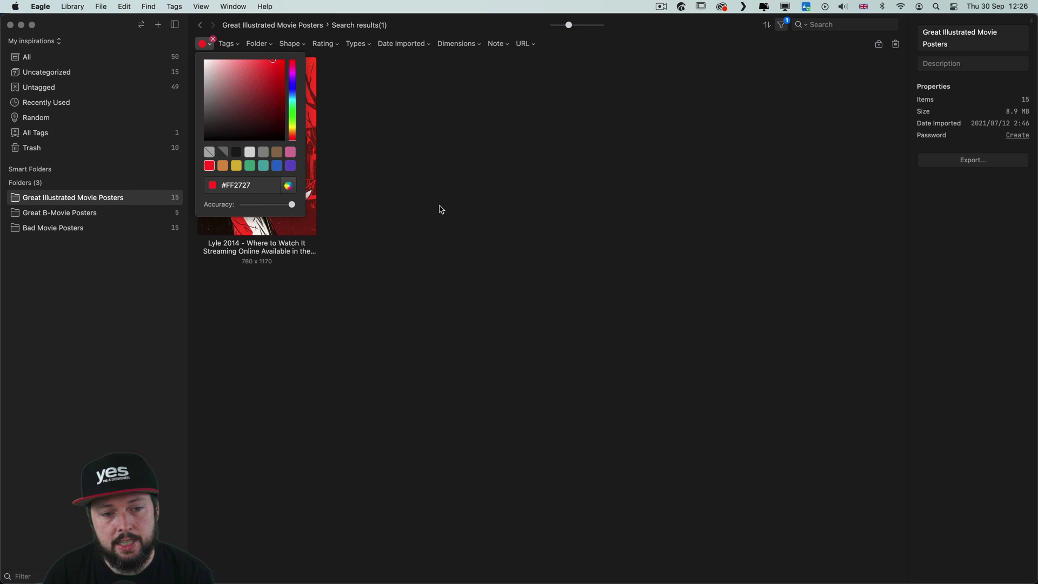
{"action": "left_click", "coordinate": [465, 208]}
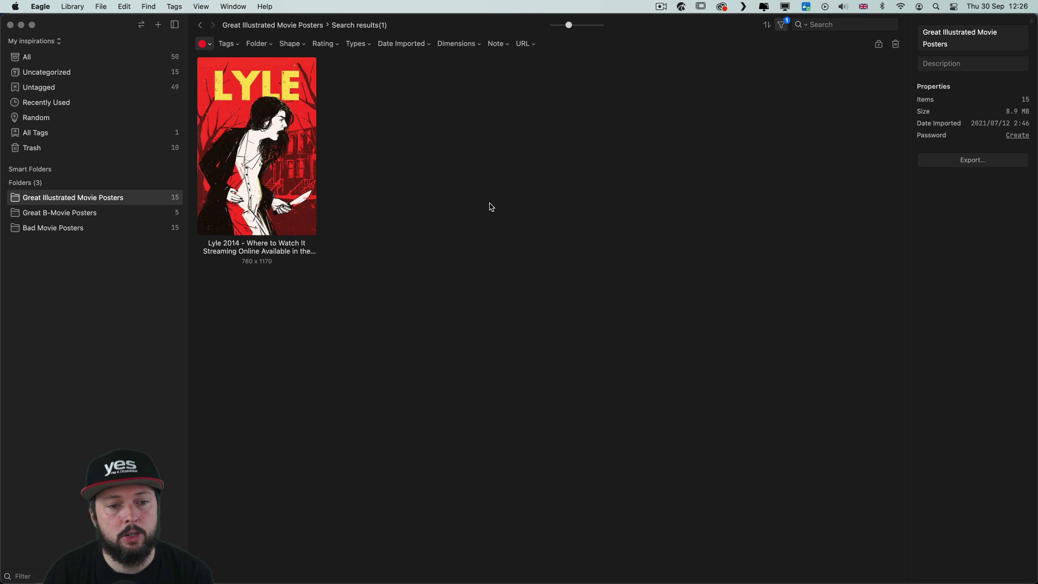
{"action": "left_click", "coordinate": [213, 44]}
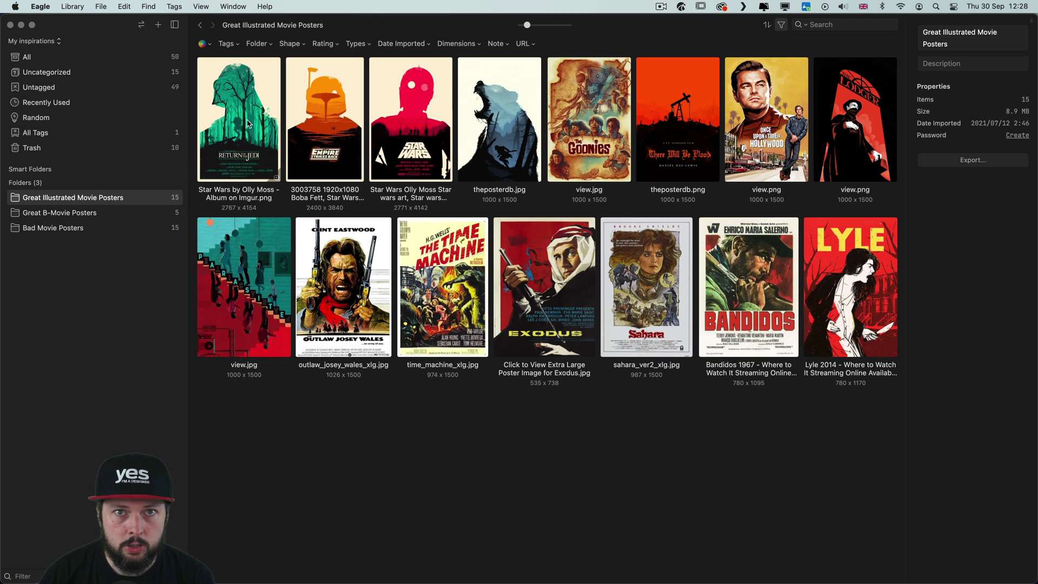
Step: Look through the colour code formats available for copying the dark green palette colour of the Return of the Jedi poster
{"action": "left_click", "coordinate": [248, 124]}
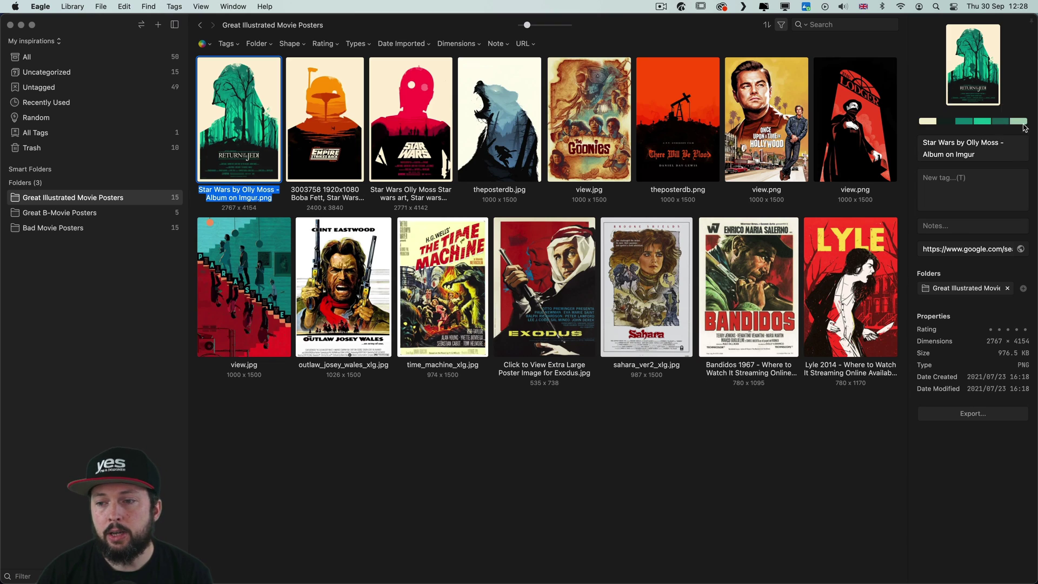
{"action": "mouse_move", "coordinate": [1021, 126]}
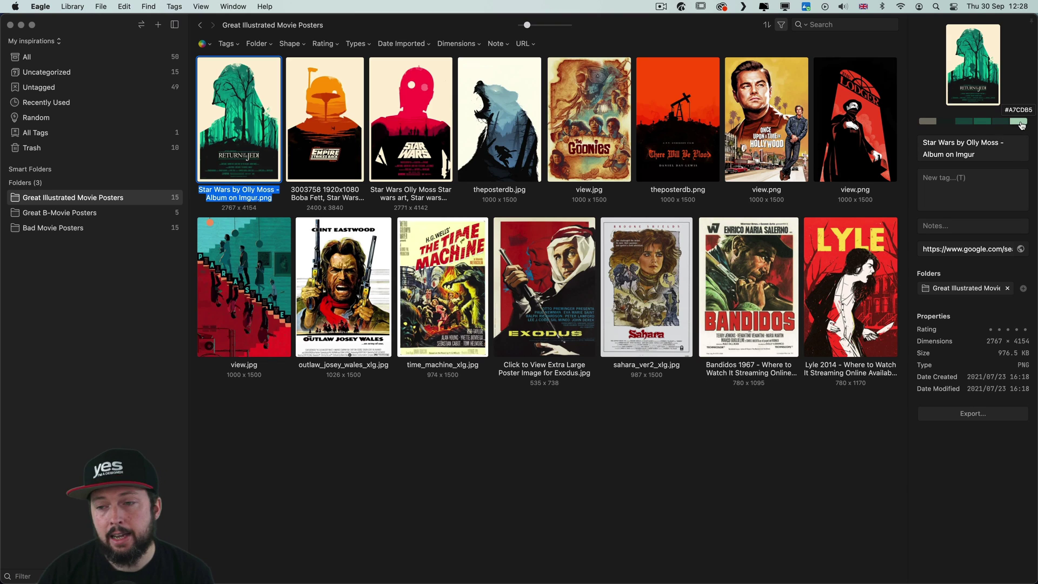
{"action": "right_click", "coordinate": [1001, 125]}
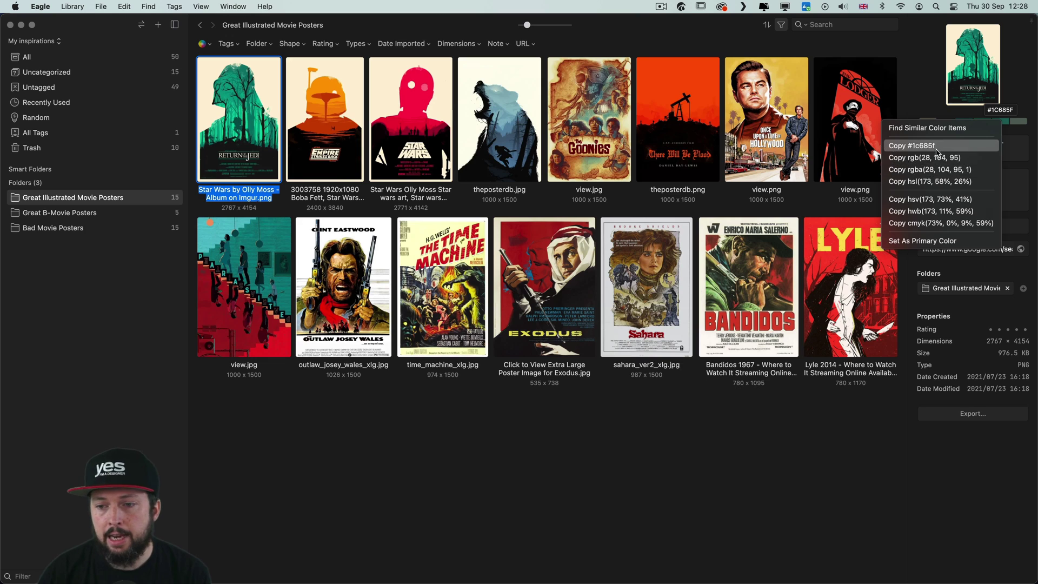
{"action": "key", "text": "Escape"}
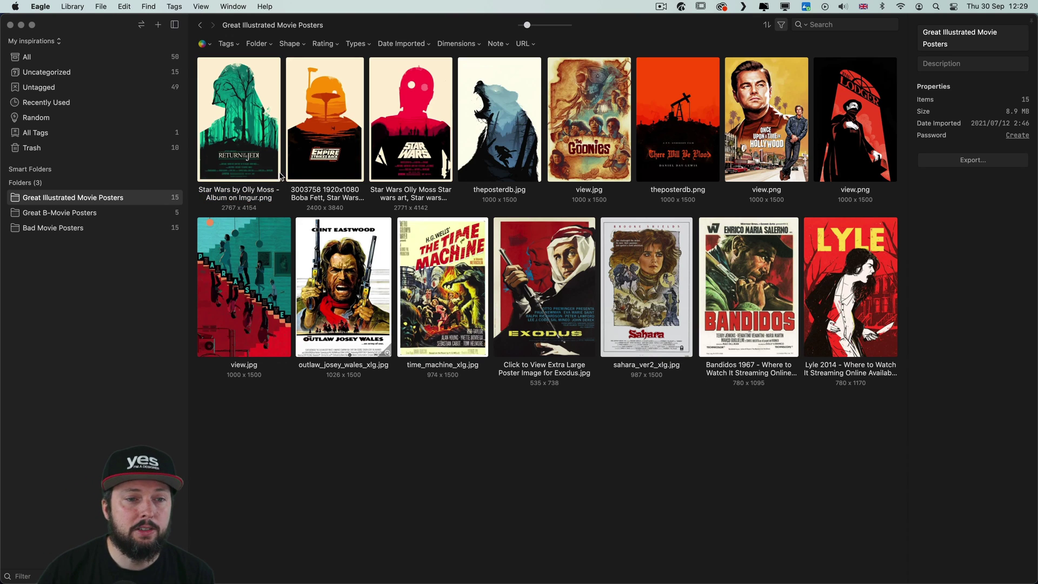
Step: View the posters in grayscale, previewing the roaring bear and Goonies posters at full size, and turn grayscale off again
{"action": "left_click", "coordinate": [201, 6]}
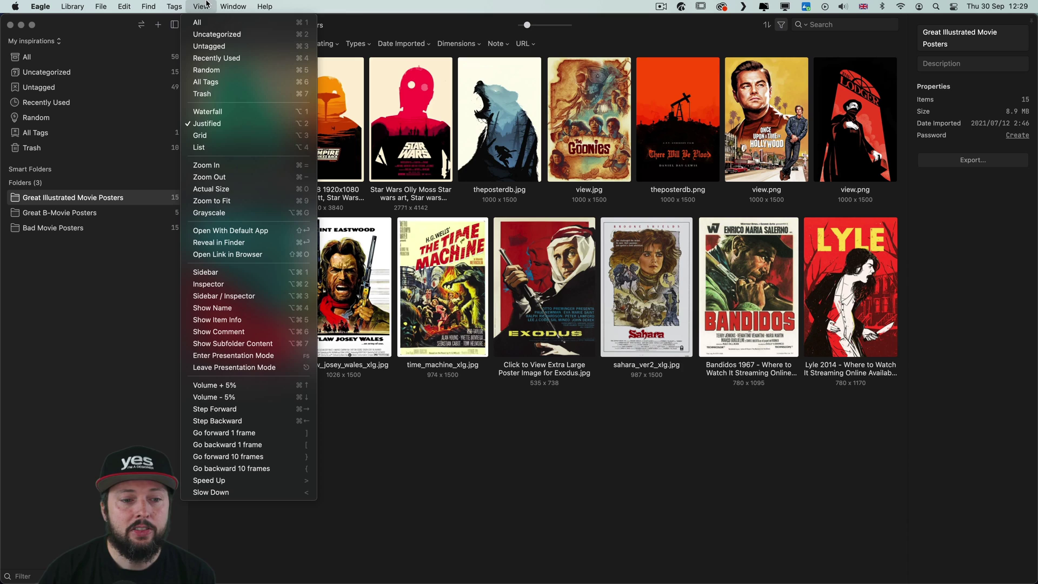
{"action": "left_click", "coordinate": [234, 213]}
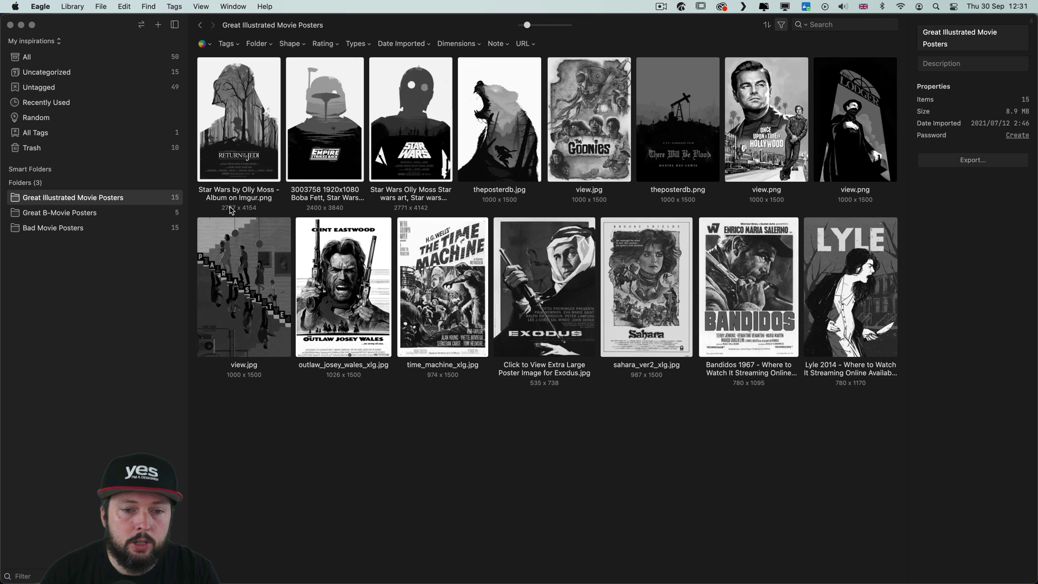
{"action": "left_click", "coordinate": [513, 170]}
{"action": "key", "text": "space"}
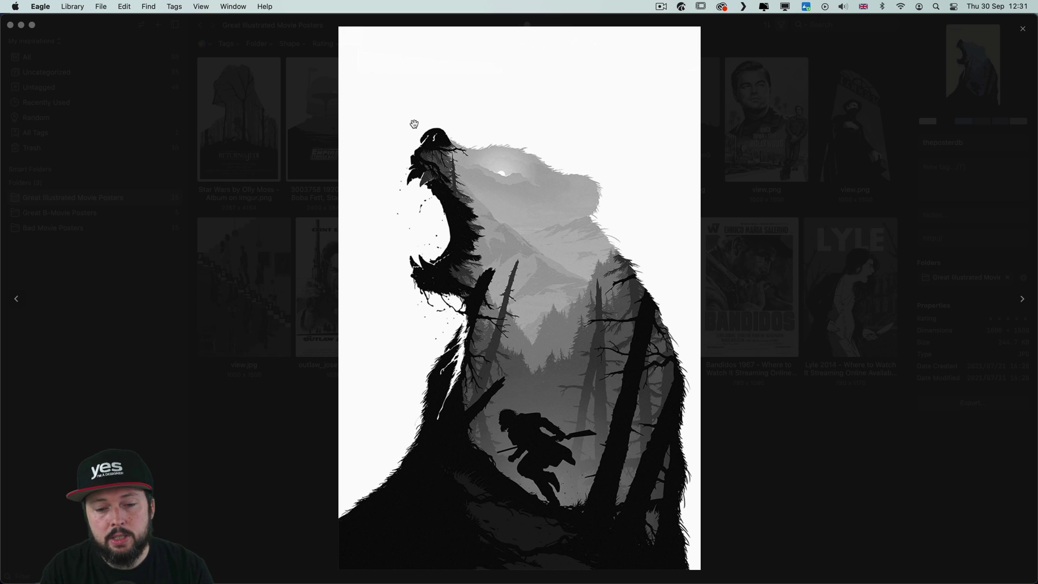
{"action": "key", "text": "Right"}
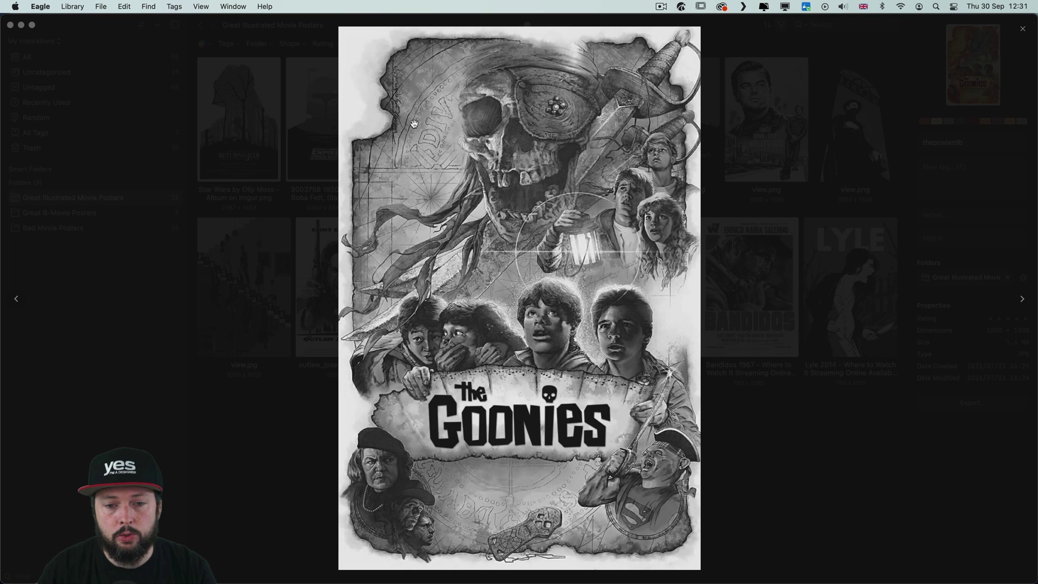
{"action": "key", "text": "shift+g"}
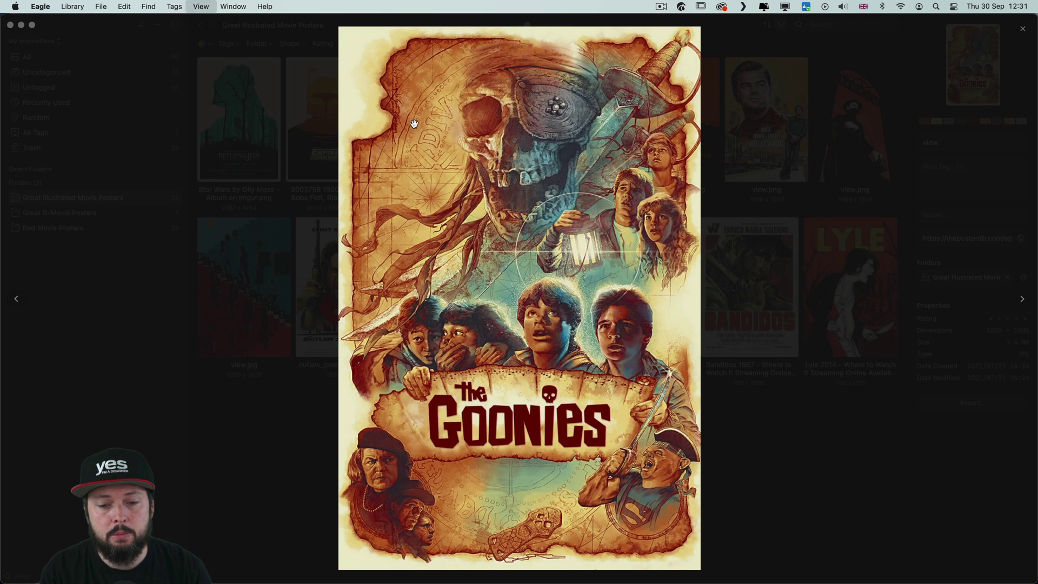
{"action": "key", "text": "Escape"}
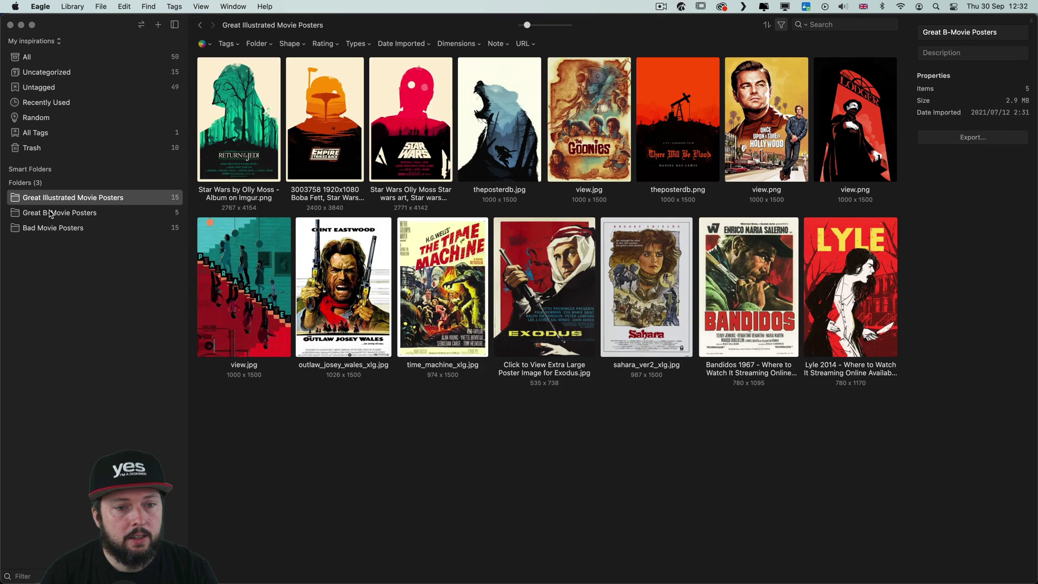
Step: Show the library's items in random order and preview the first three at full size
{"action": "left_click", "coordinate": [36, 118]}
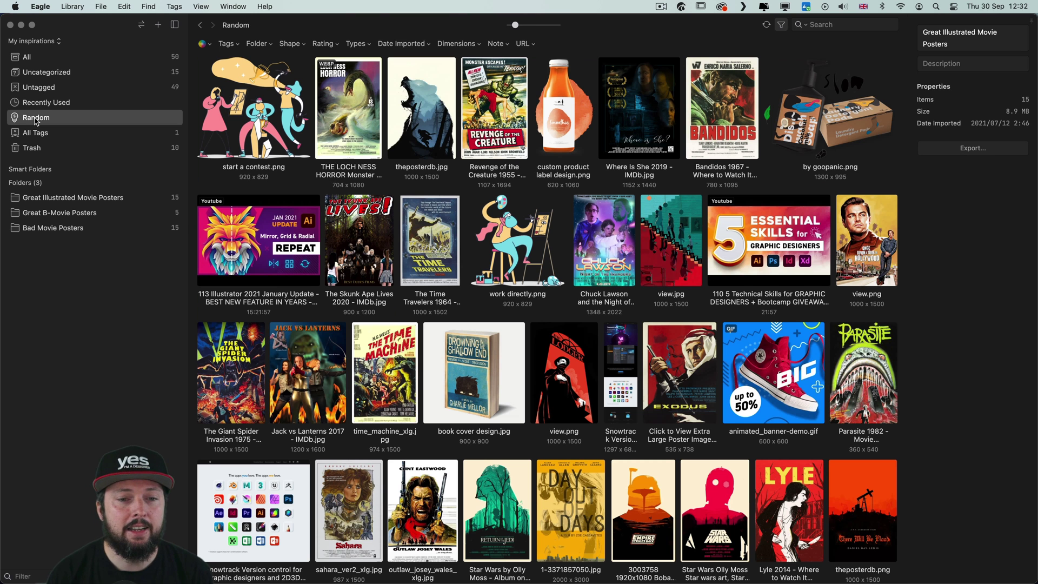
{"action": "left_click", "coordinate": [203, 114]}
{"action": "key", "text": "space"}
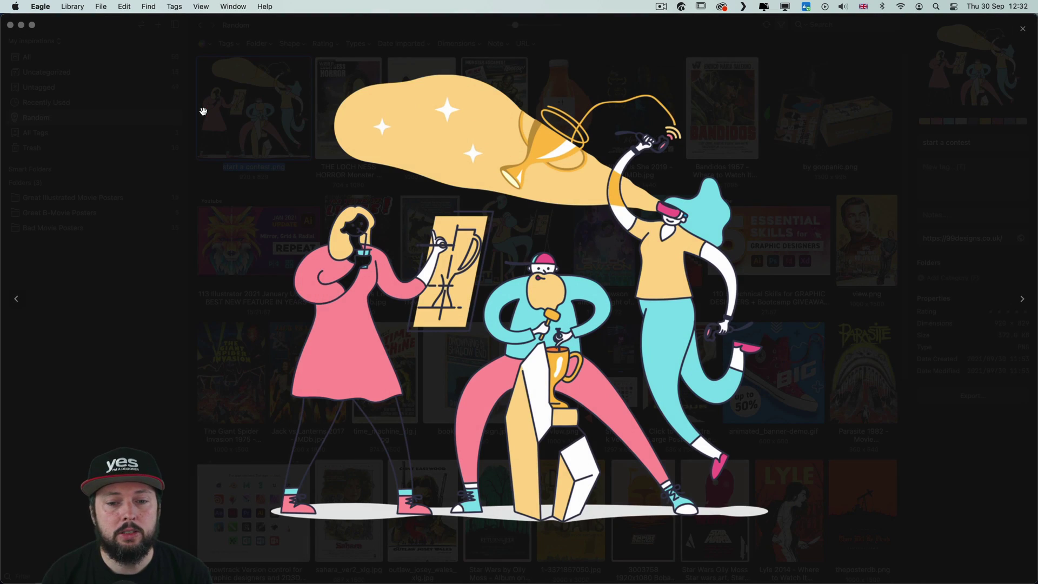
{"action": "key", "text": "Right"}
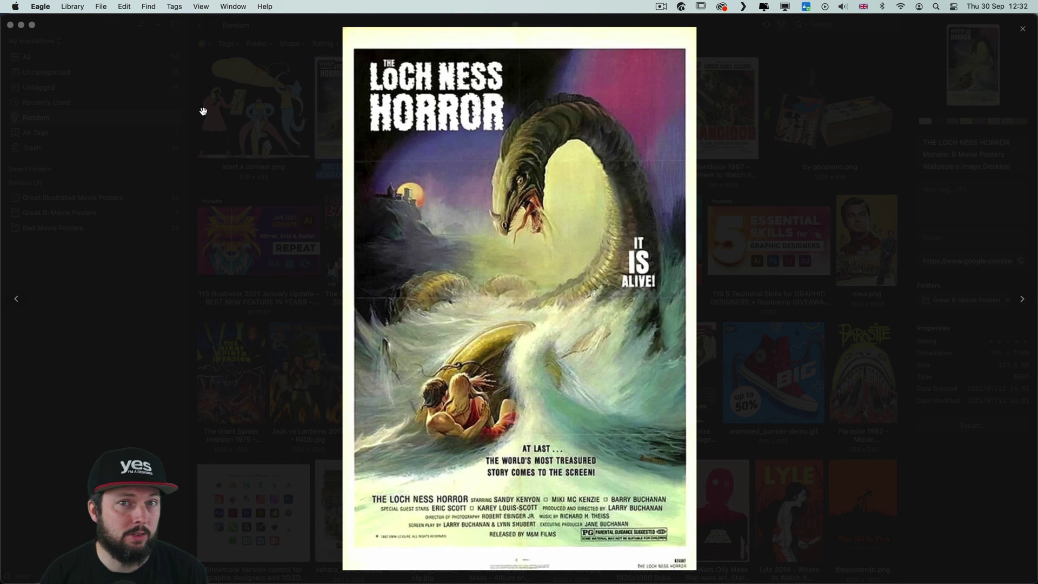
{"action": "key", "text": "Right"}
{"action": "key", "text": "Escape"}
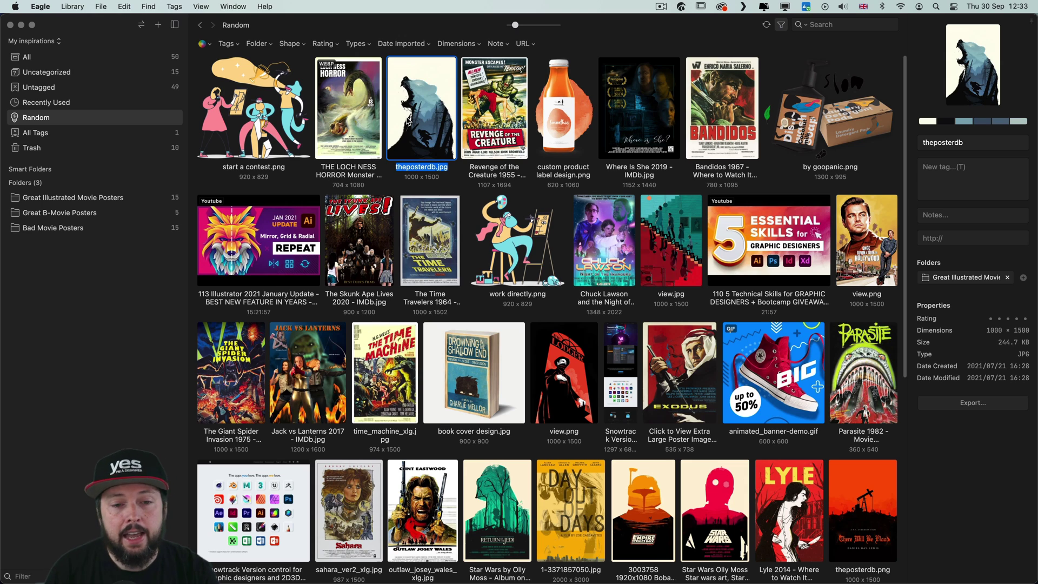
Step: Run a Google reverse image search on the roaring bear poster and look through the visually similar images in Chrome
{"action": "right_click", "coordinate": [408, 121]}
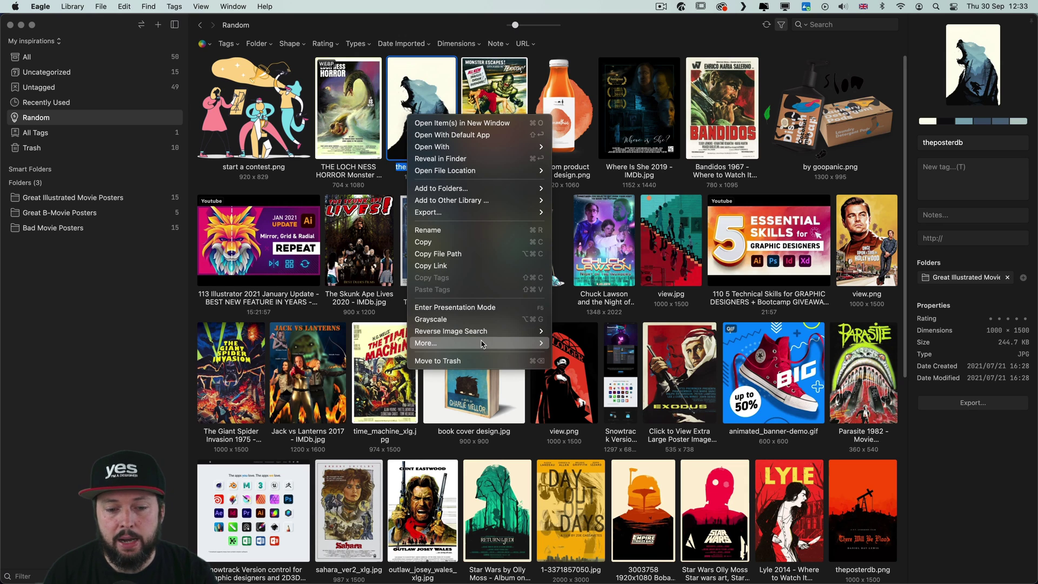
{"action": "mouse_move", "coordinate": [483, 344]}
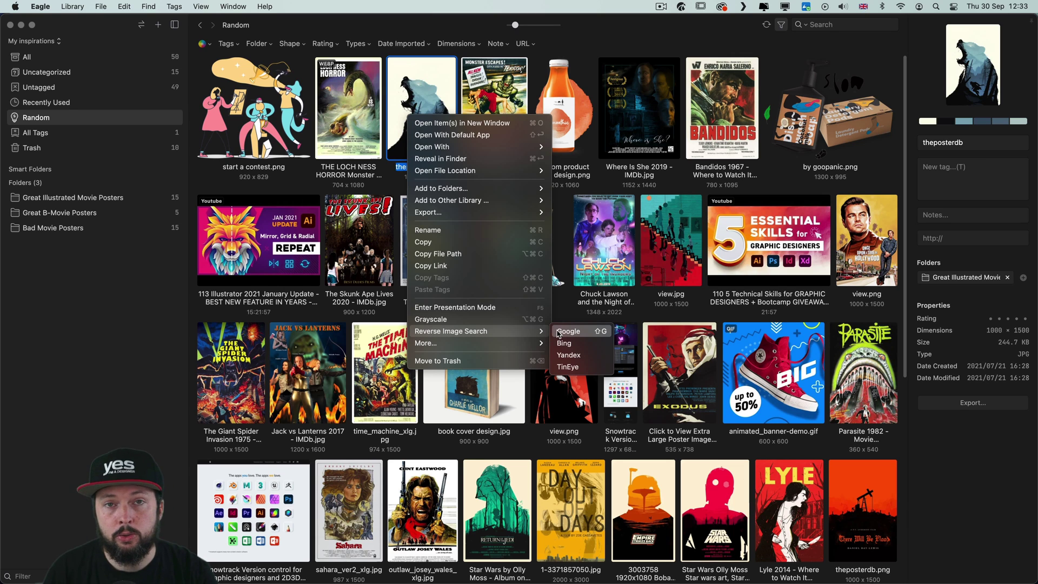
{"action": "key", "text": "shift+g"}
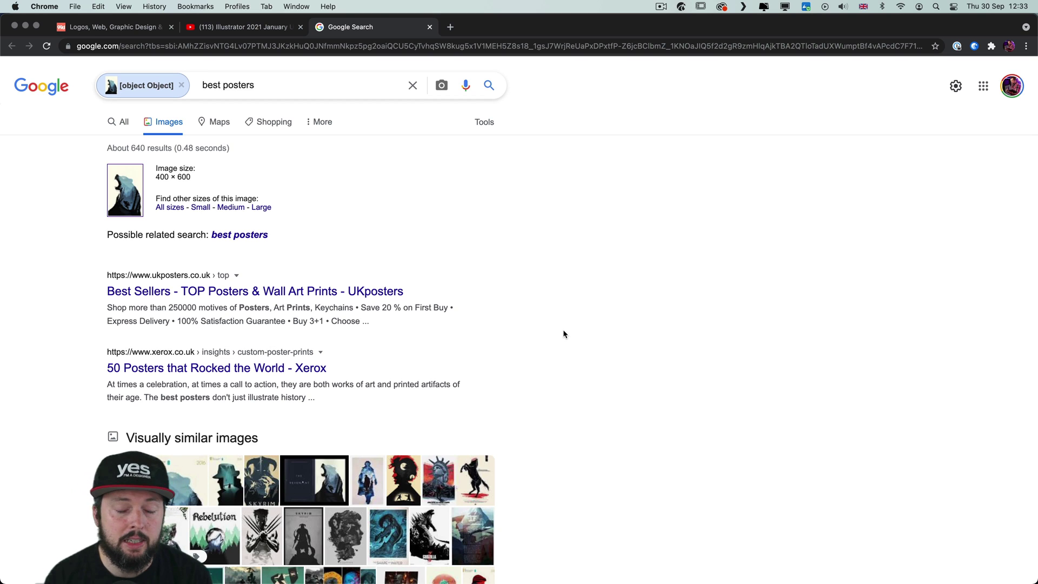
{"action": "scroll", "coordinate": [496, 326], "scroll_direction": "down", "scroll_amount": 3}
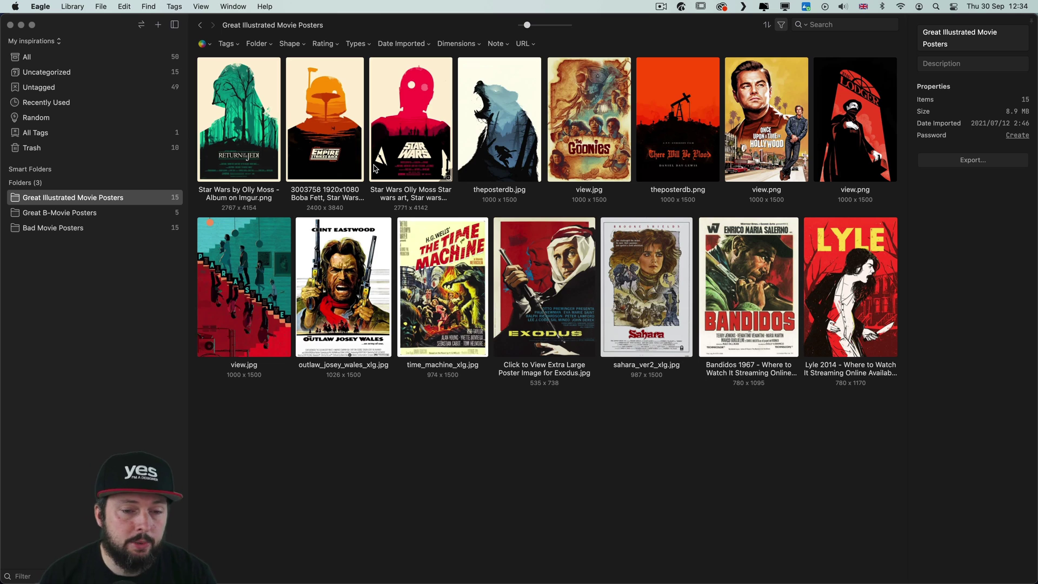
Step: Combine the three Star Wars posters in Eagle's Great Illustrated Movie Posters folder into one image with horizontal orientation
{"action": "left_click", "coordinate": [260, 112]}
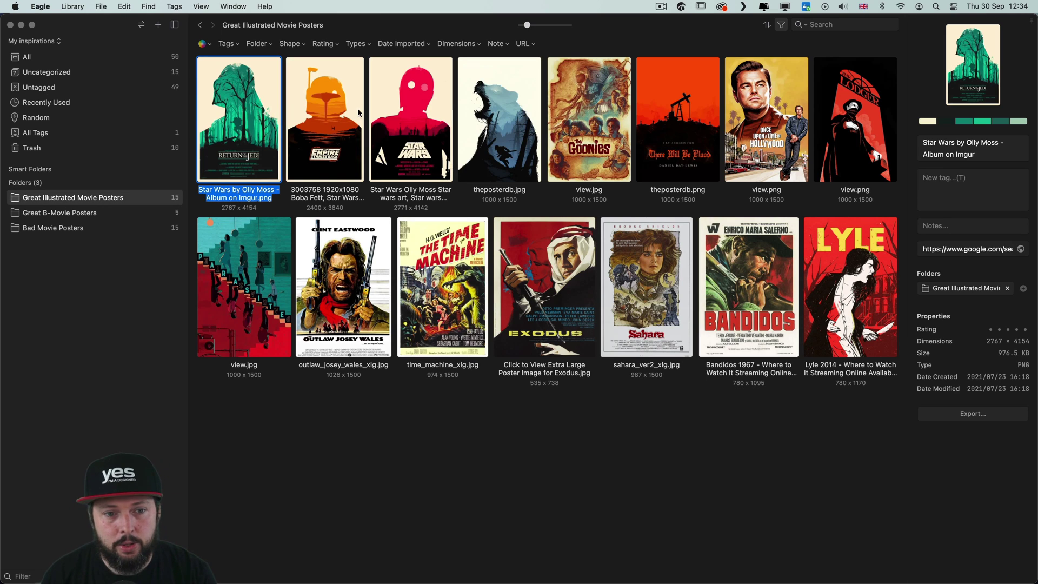
{"action": "left_click", "coordinate": [411, 127], "text": "shift"}
{"action": "left_click", "coordinate": [279, 209]}
{"action": "left_click", "coordinate": [240, 124]}
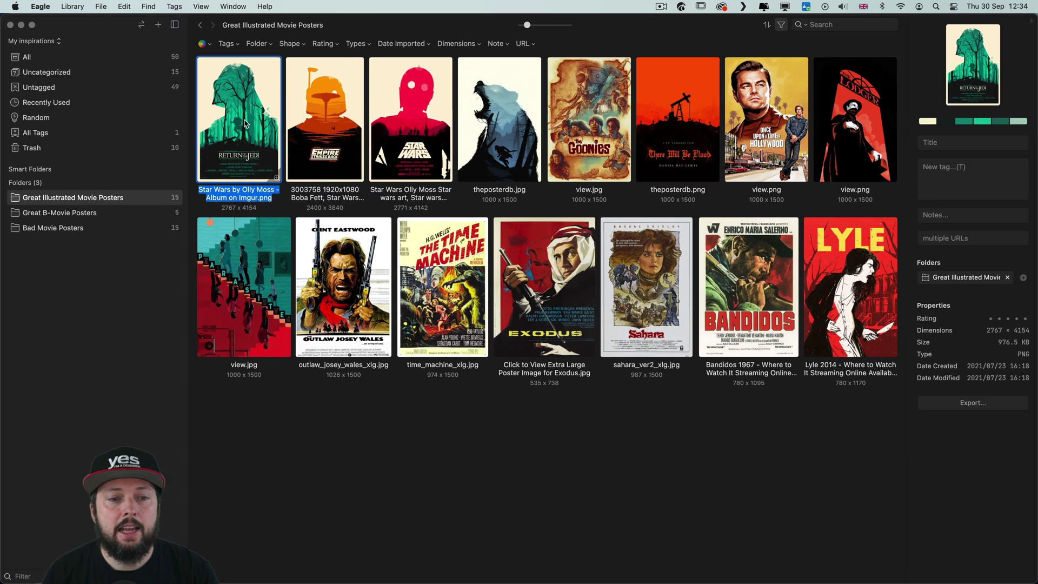
{"action": "left_click", "coordinate": [420, 134], "text": "shift"}
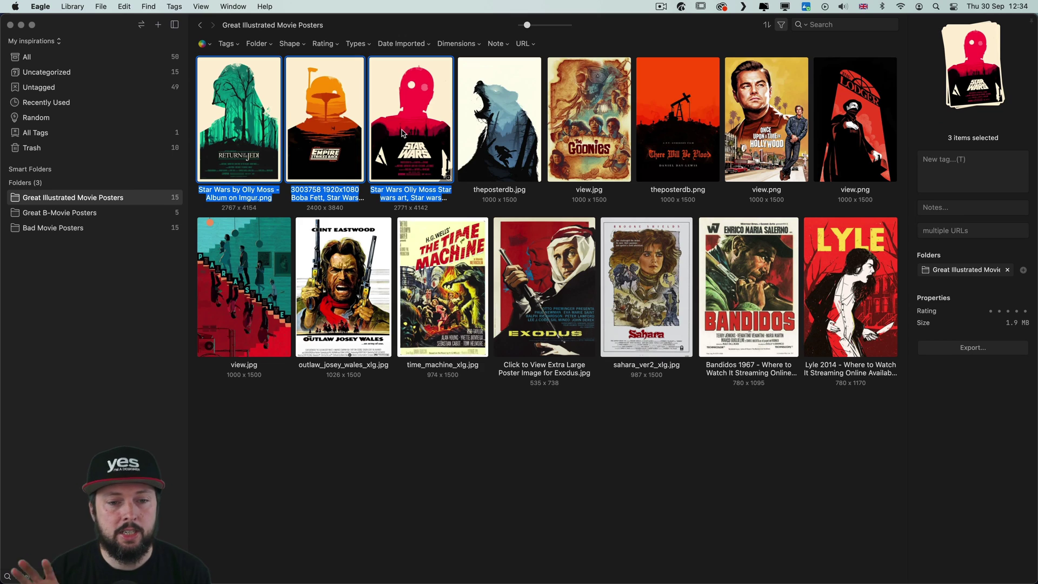
{"action": "right_click", "coordinate": [403, 133]}
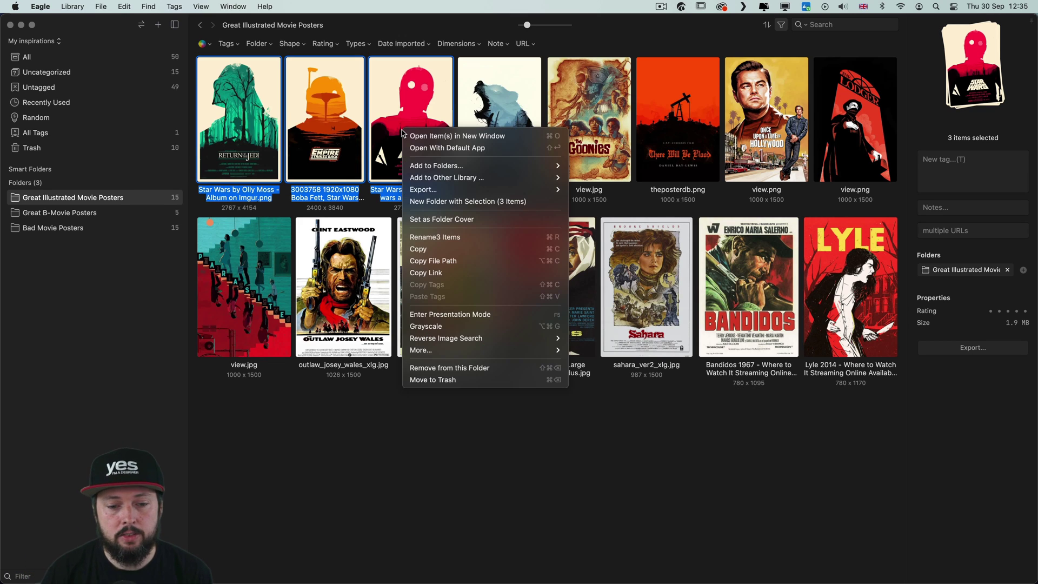
{"action": "mouse_move", "coordinate": [459, 349]}
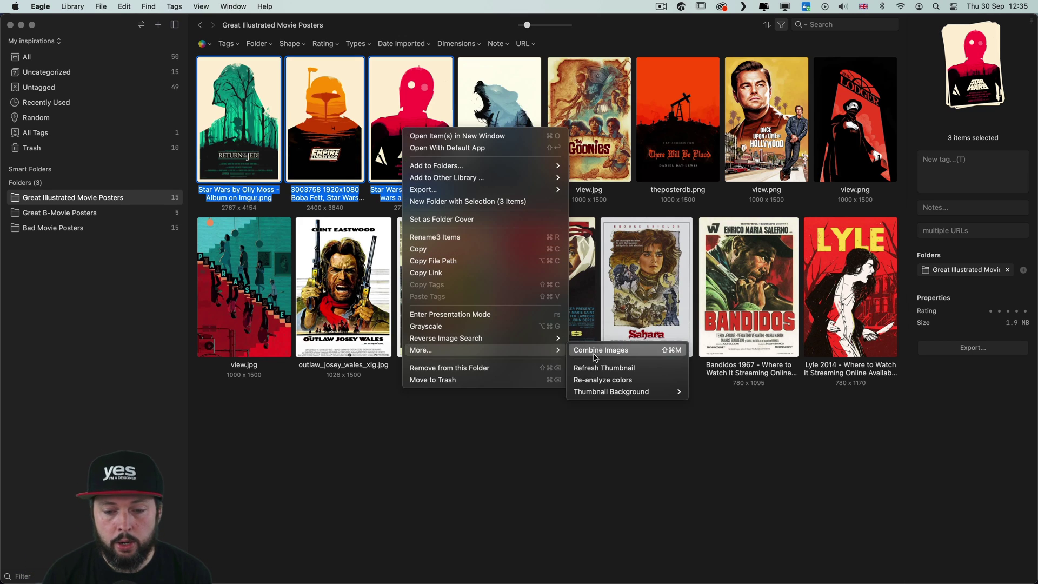
{"action": "left_click", "coordinate": [595, 350]}
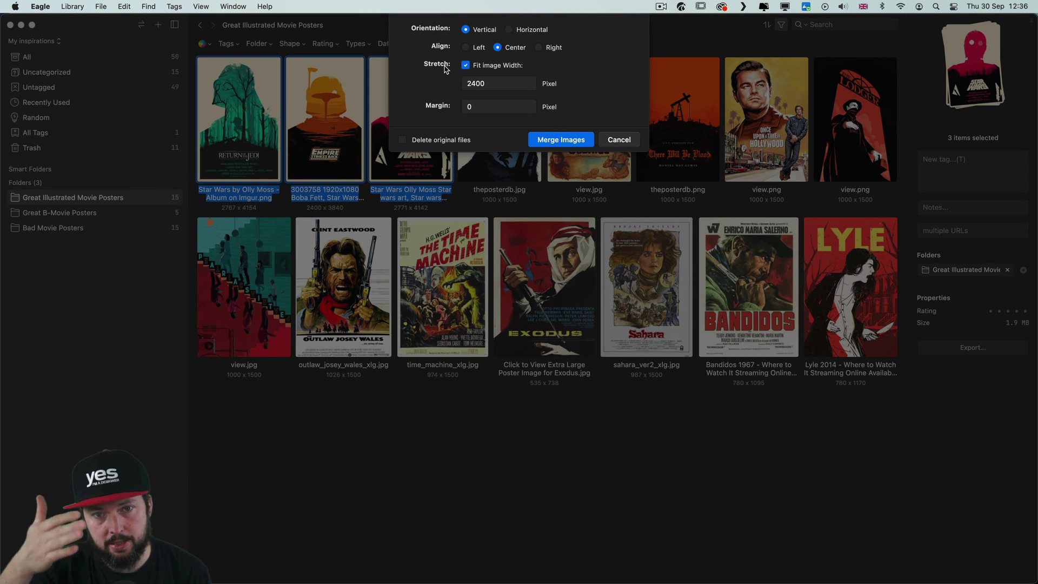
{"action": "left_click", "coordinate": [509, 31]}
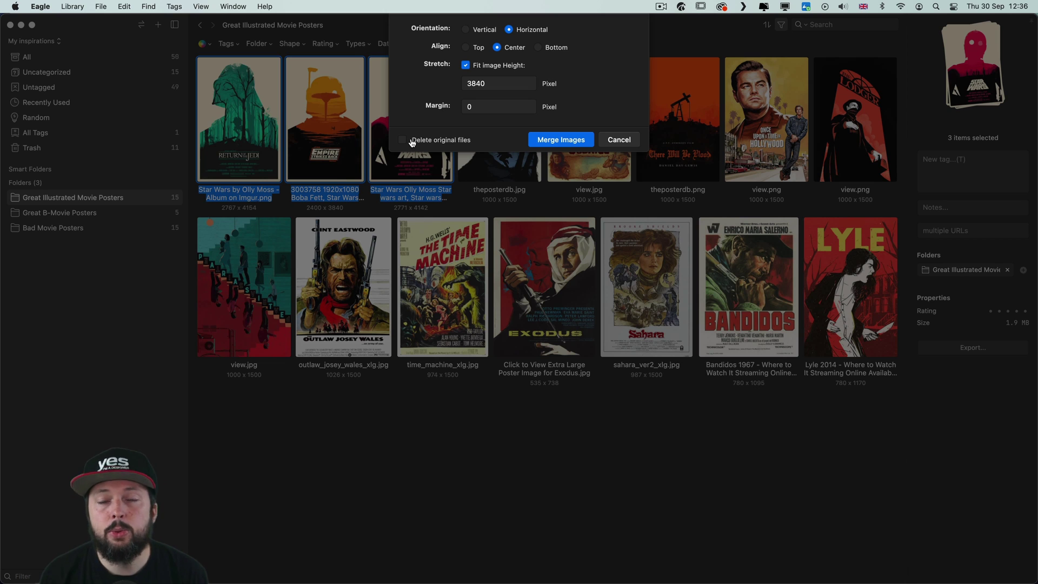
{"action": "left_click", "coordinate": [560, 142]}
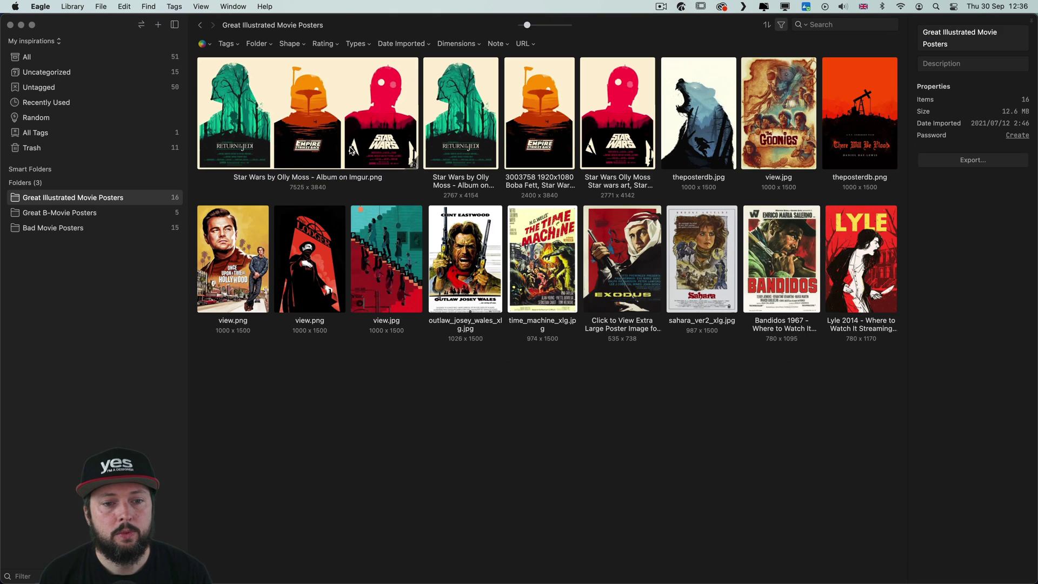
Step: Preview the combined Star Wars image at full size and close the preview
{"action": "left_click", "coordinate": [352, 149]}
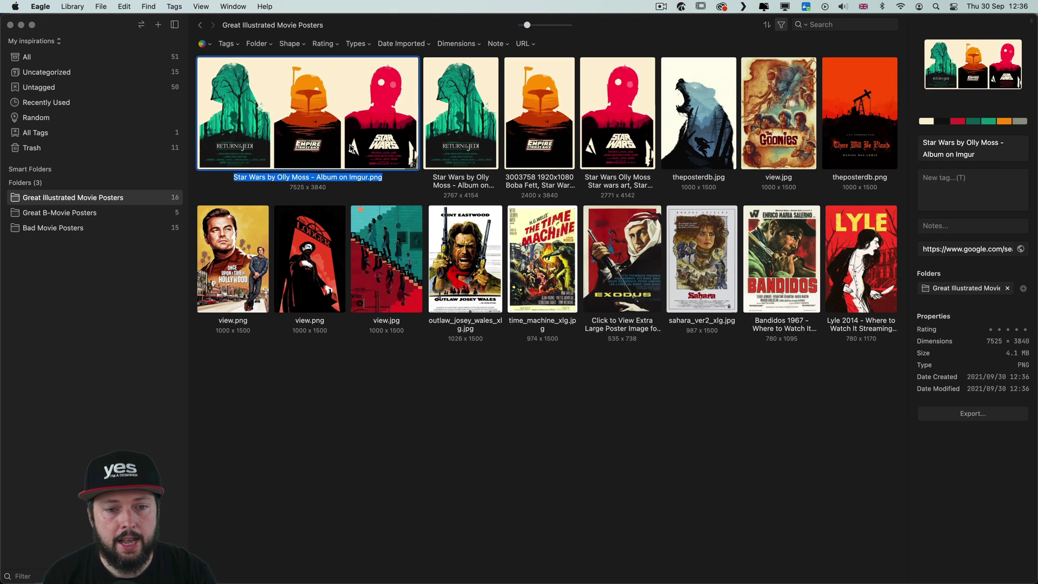
{"action": "double_click", "coordinate": [352, 149]}
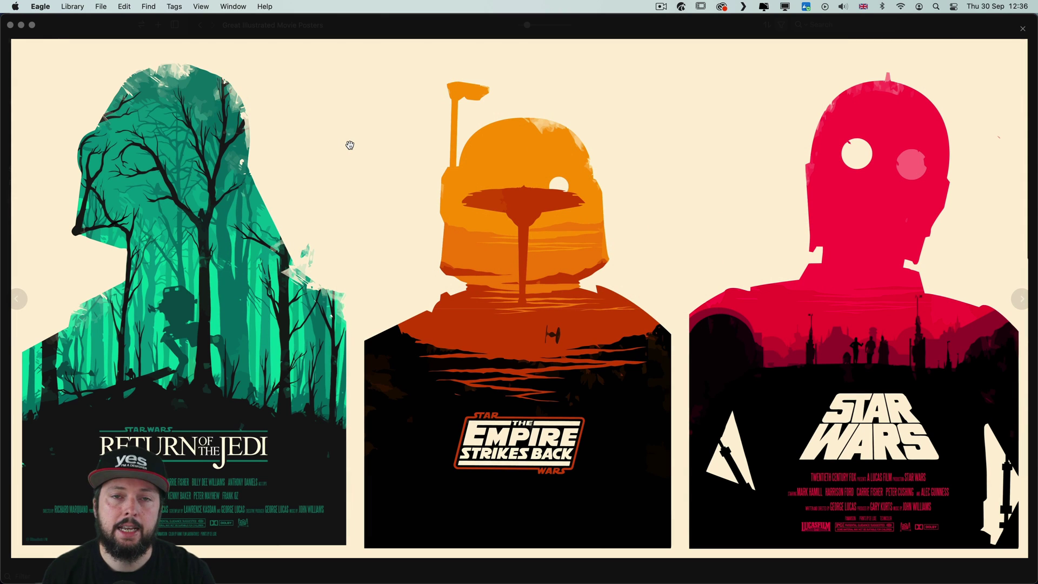
{"action": "key", "text": "Escape"}
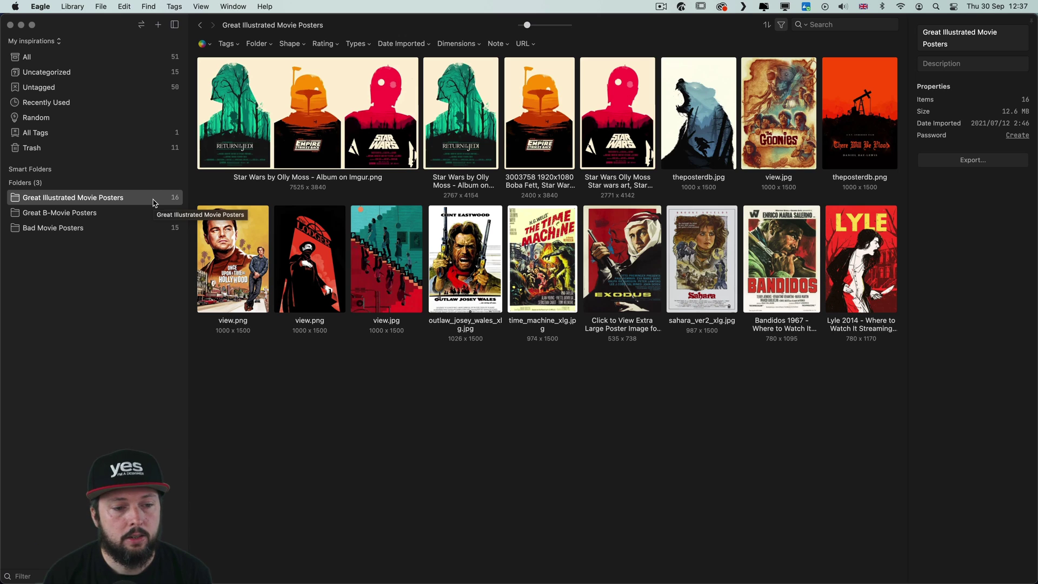
Step: Export the Great Illustrated Movie Posters folder as an .eaglepack file
{"action": "right_click", "coordinate": [142, 200]}
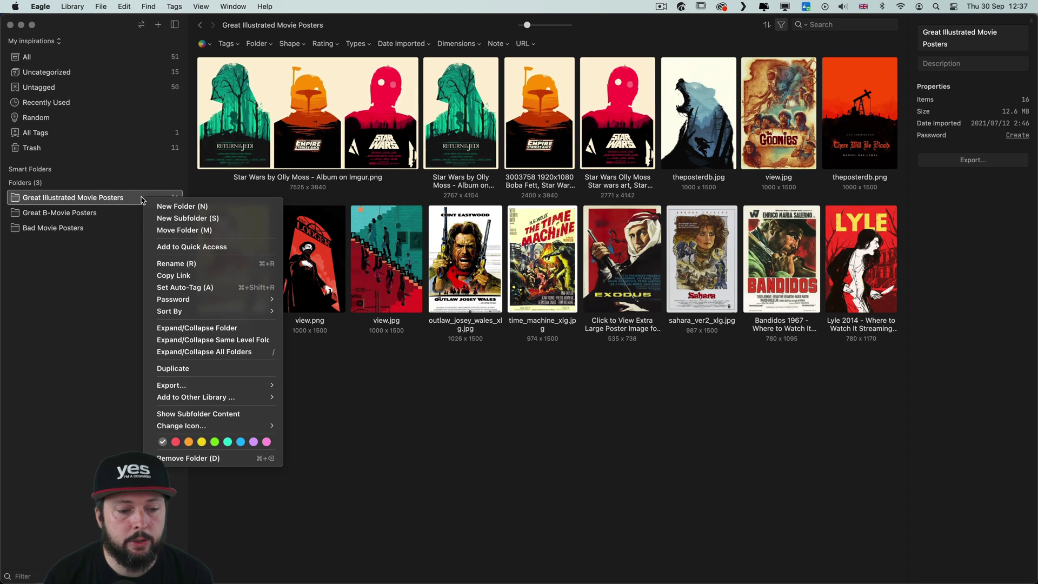
{"action": "mouse_move", "coordinate": [232, 386]}
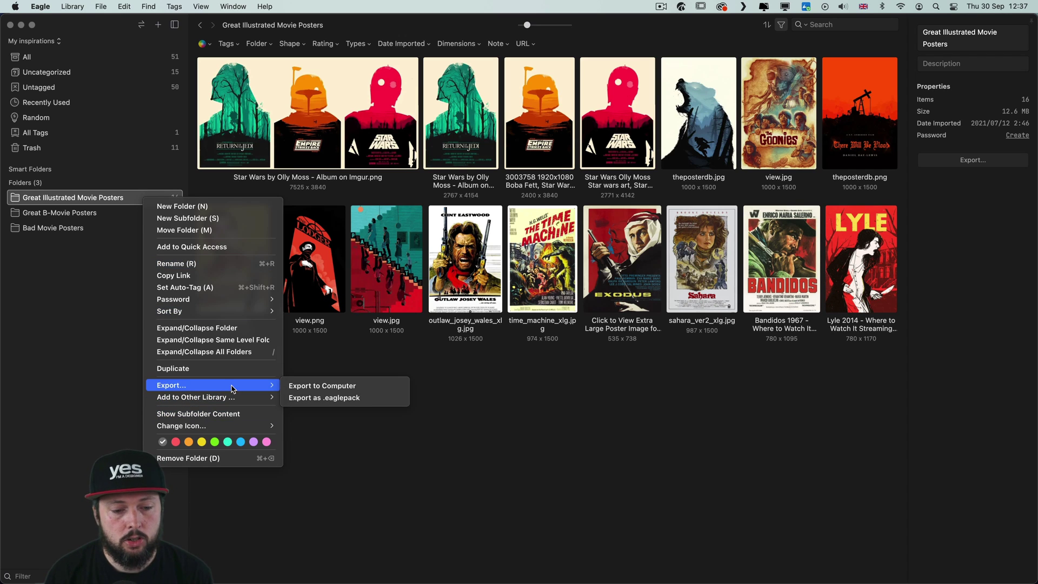
{"action": "left_click", "coordinate": [364, 402]}
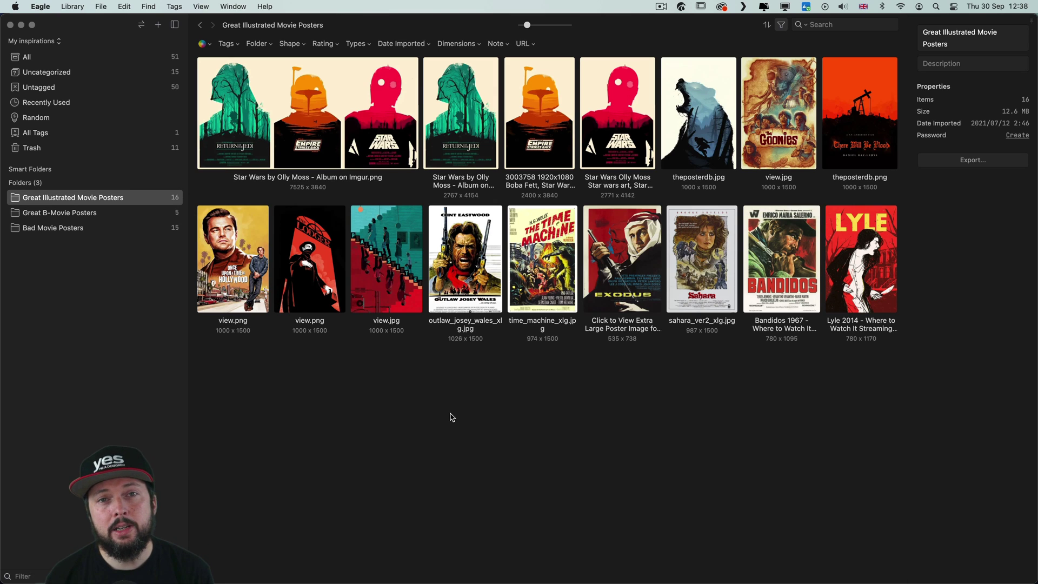